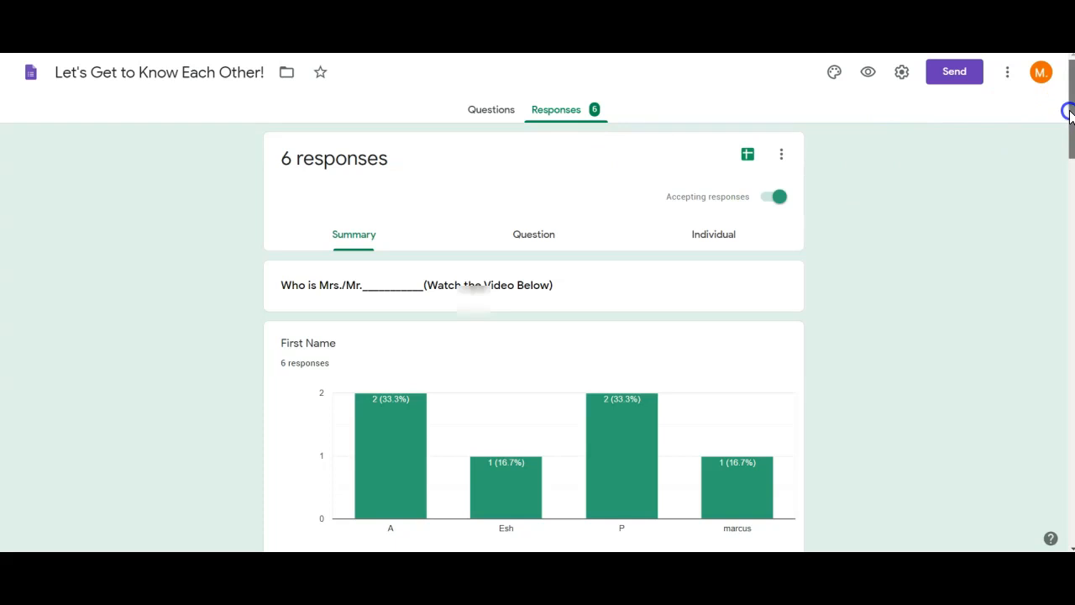
- Review the form's responses as a summary, question by question up to the third question, and individually
{"action": "left_click_drag", "start_coordinate": [1069, 113], "coordinate": [1037, 473]}
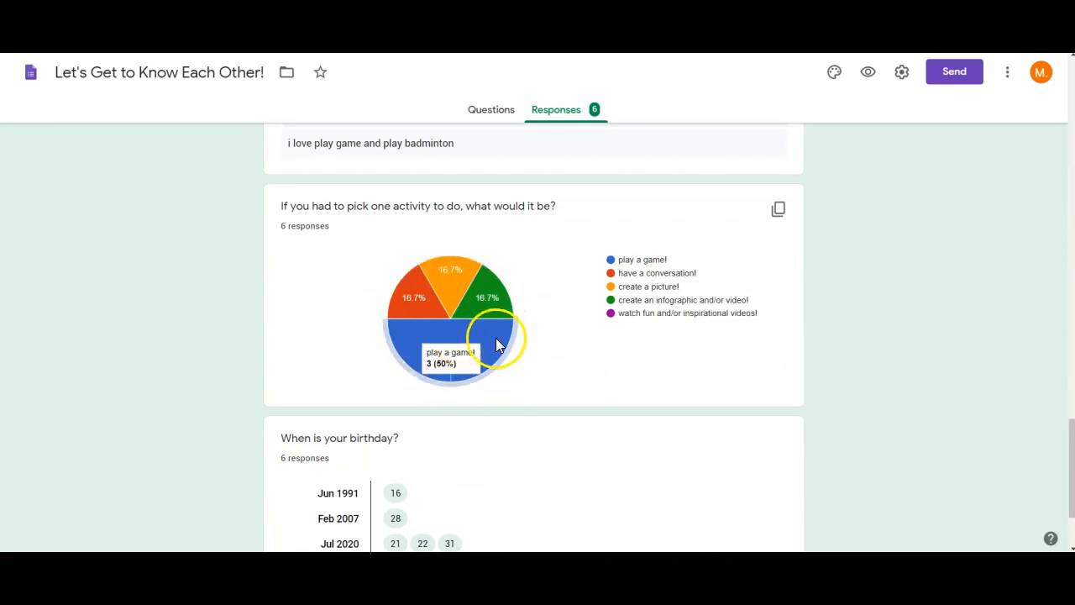
{"action": "left_click_drag", "start_coordinate": [1069, 450], "coordinate": [1070, 94]}
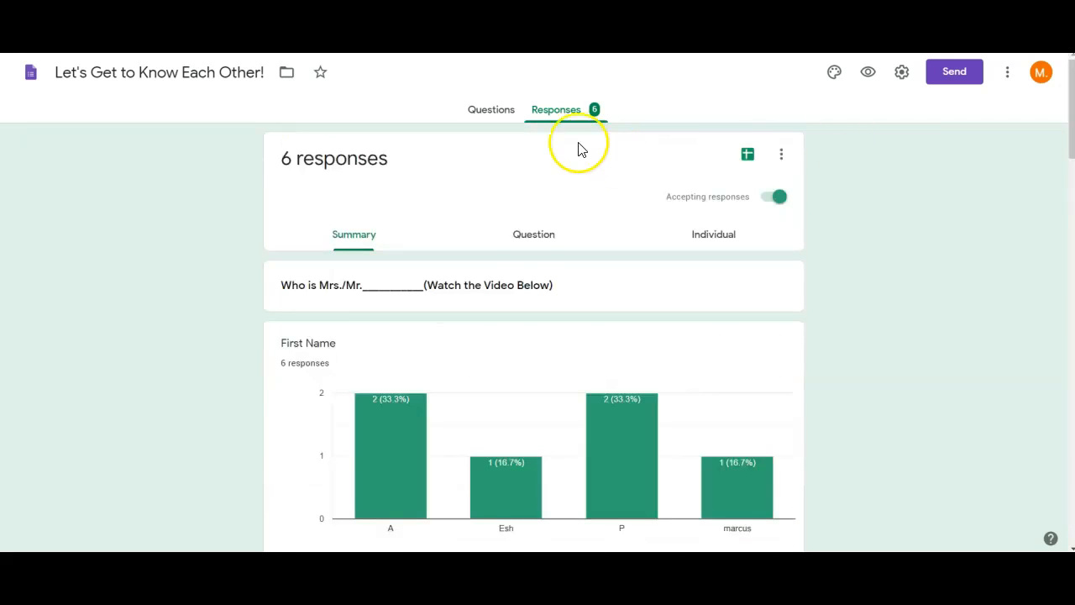
{"action": "left_click", "coordinate": [540, 241]}
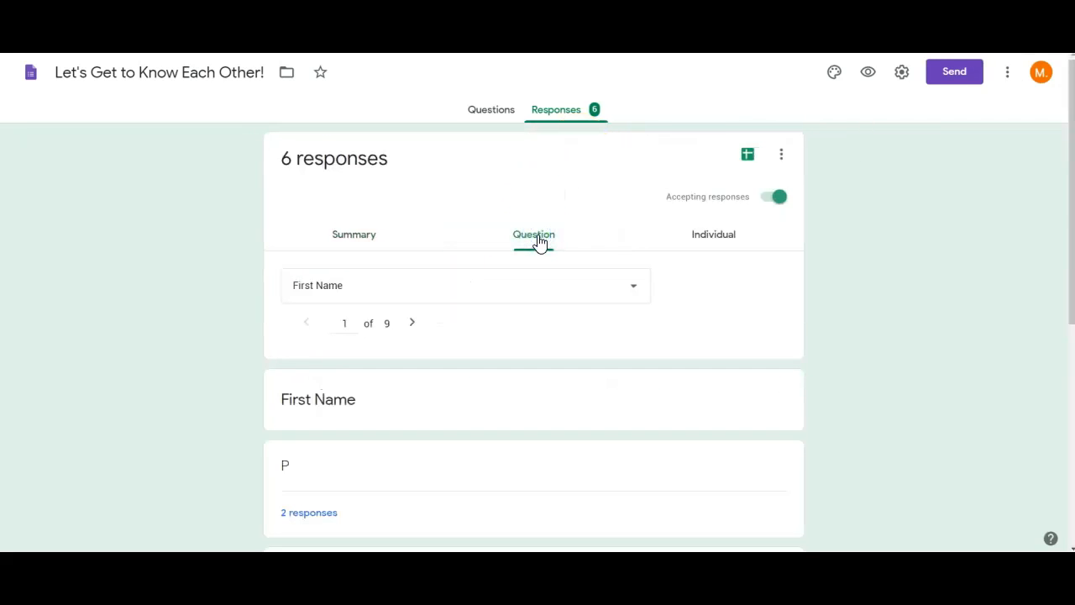
{"action": "left_click", "coordinate": [412, 330]}
{"action": "left_click", "coordinate": [412, 330]}
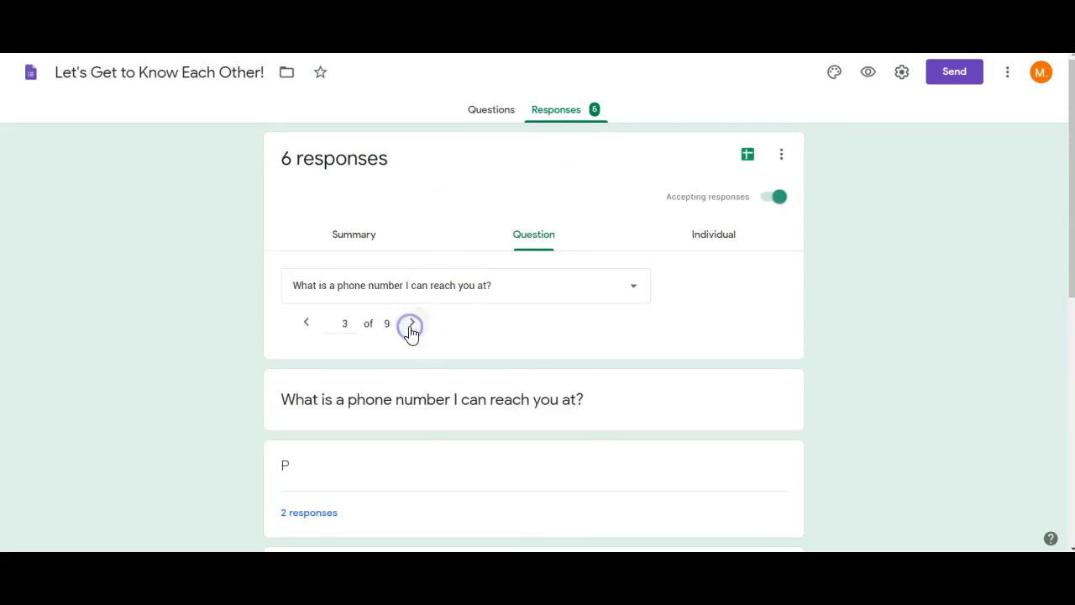
{"action": "right_click", "coordinate": [412, 330]}
{"action": "left_click", "coordinate": [700, 244]}
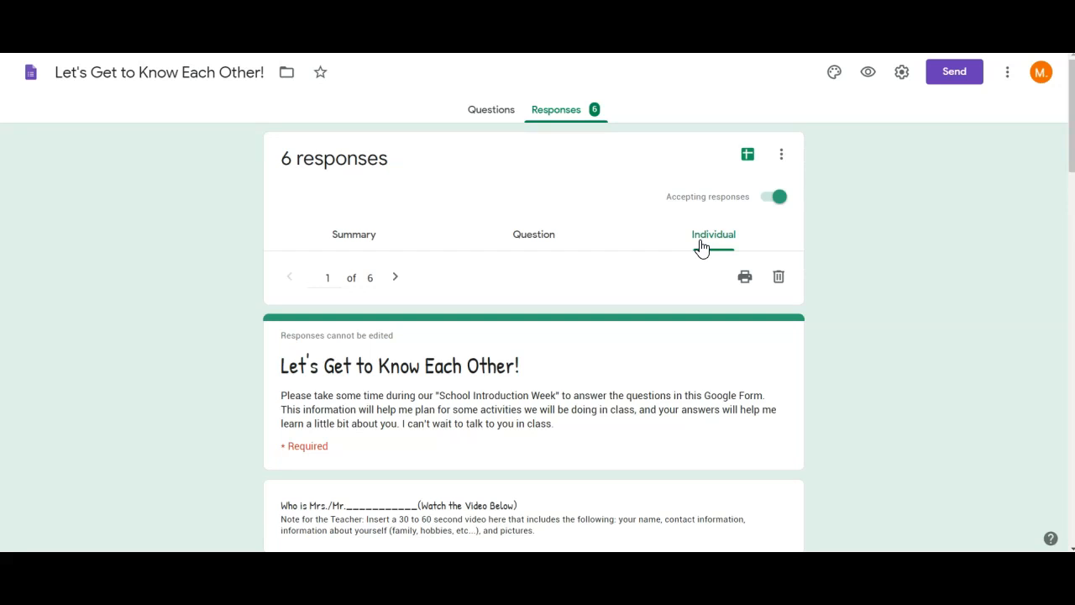
- View the form's responses in the linked Google Sheets spreadsheet and return to the form
{"action": "left_click", "coordinate": [746, 158]}
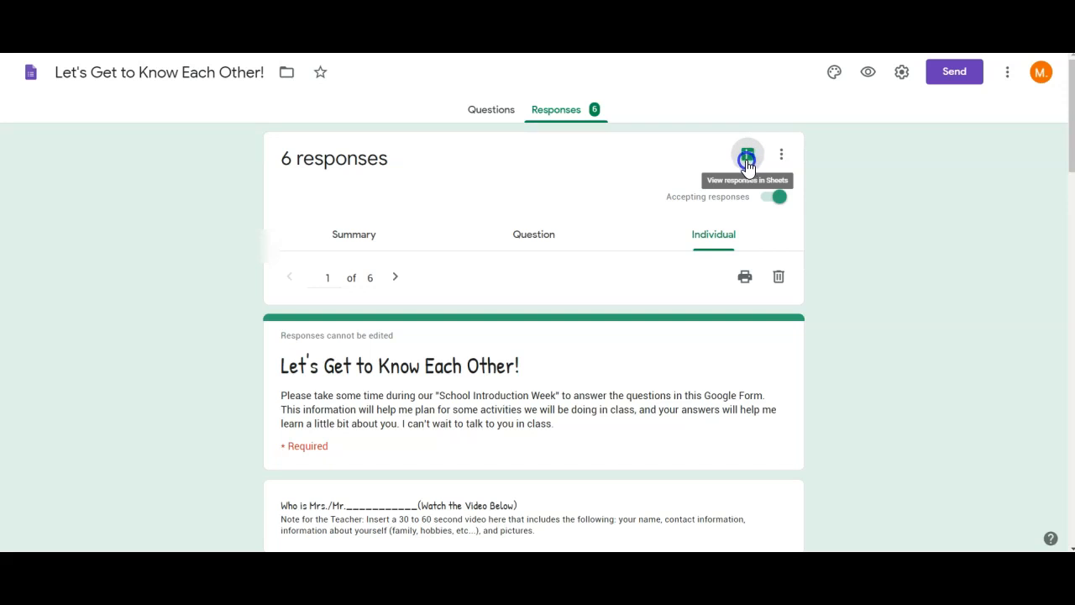
{"action": "left_click", "coordinate": [746, 160]}
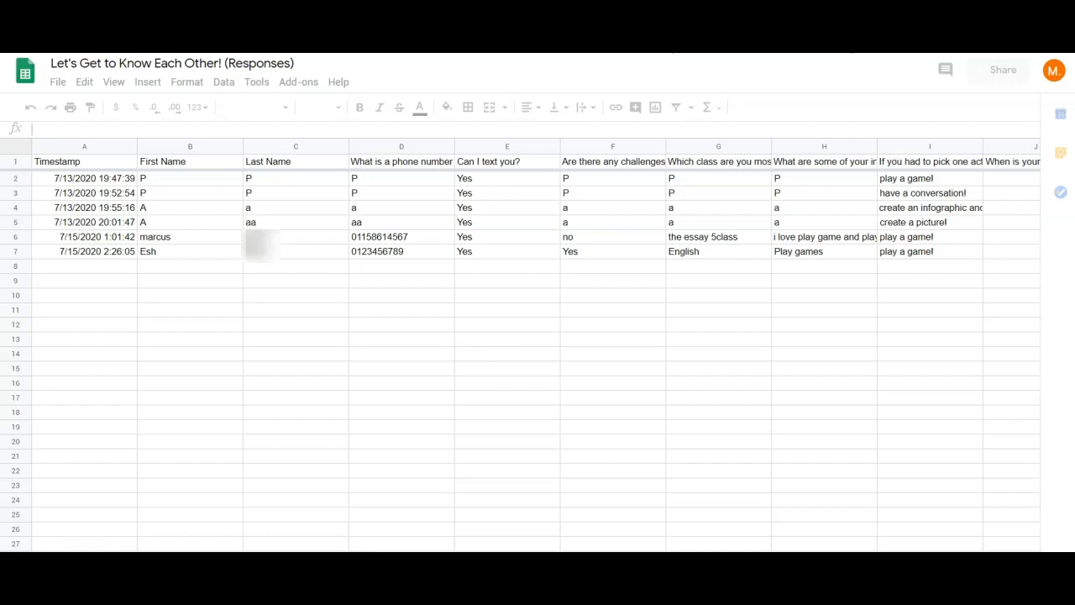
{"action": "key", "text": "ctrl+shift+Tab"}
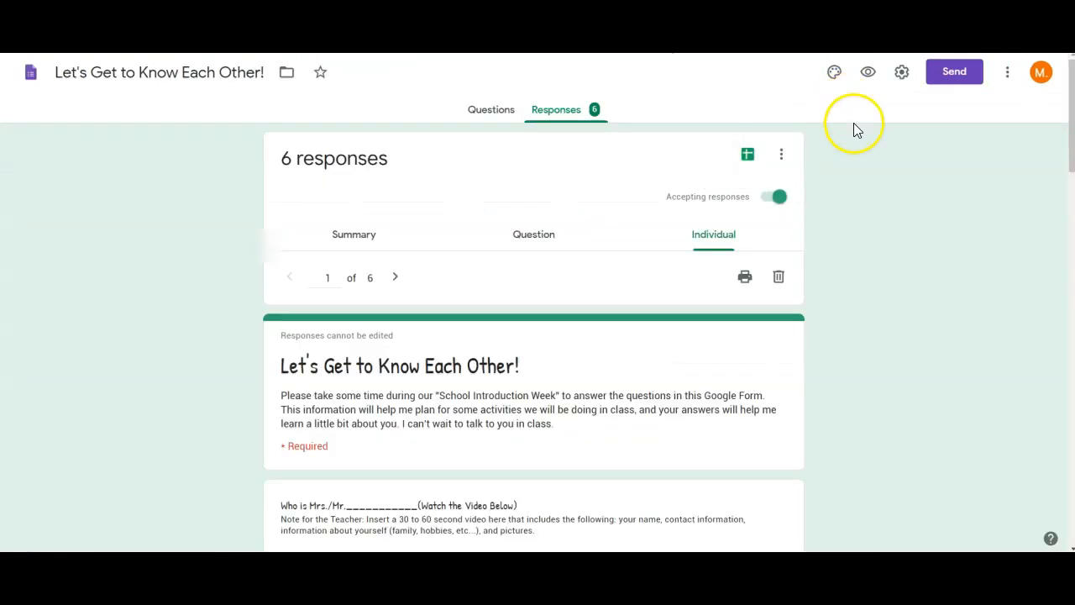
- Turn on email notifications for new responses to the form
{"action": "left_click", "coordinate": [781, 160]}
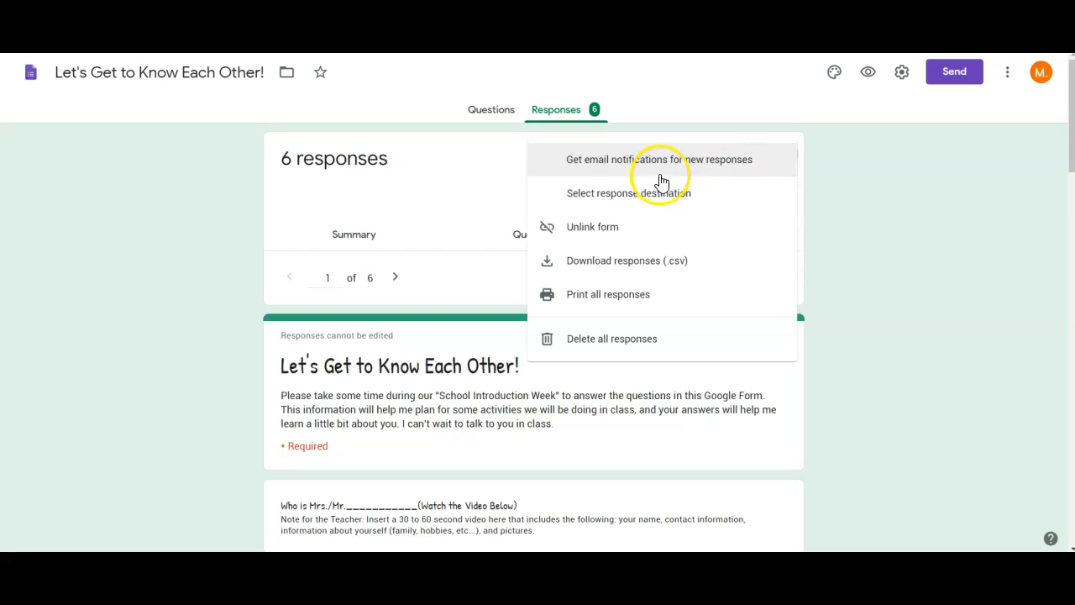
{"action": "left_click", "coordinate": [673, 178]}
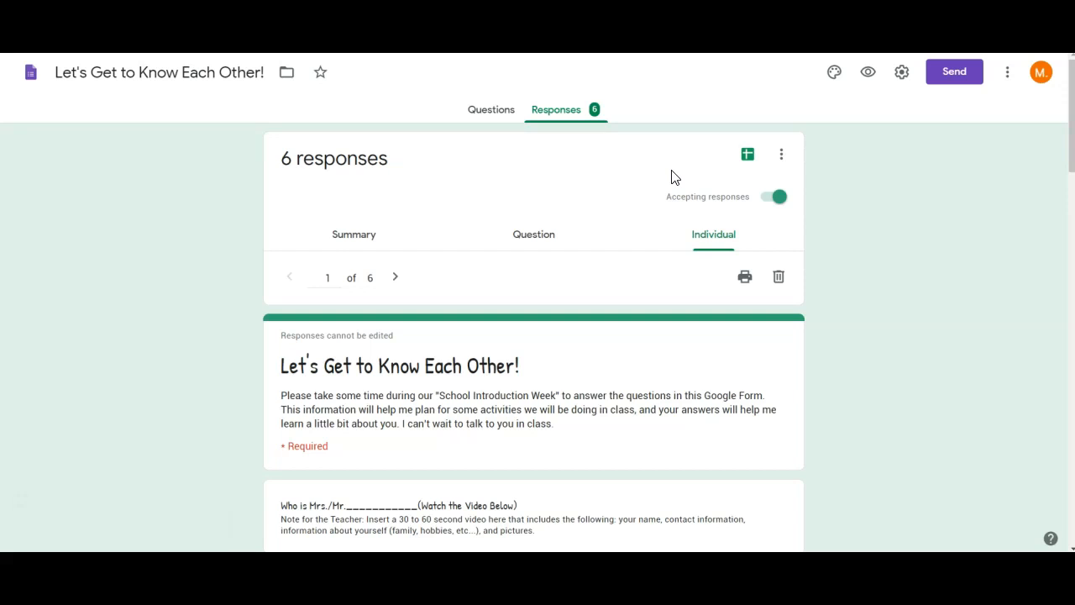
{"action": "left_click", "coordinate": [781, 160]}
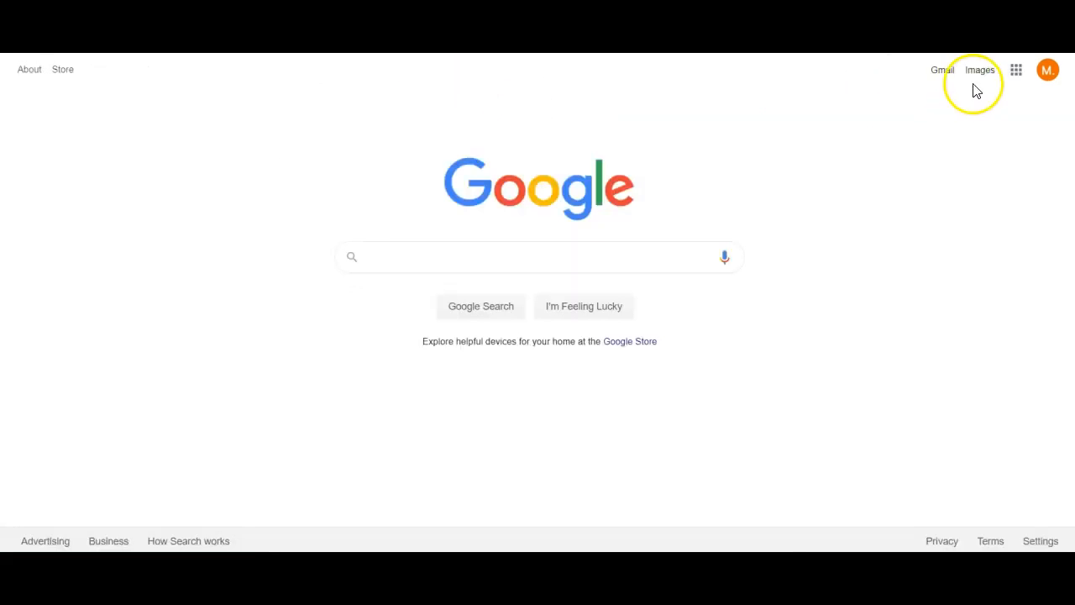
- Switch to Google Drive and create a new blank Google Form
{"action": "left_click", "coordinate": [1016, 74]}
{"action": "left_click", "coordinate": [952, 274]}
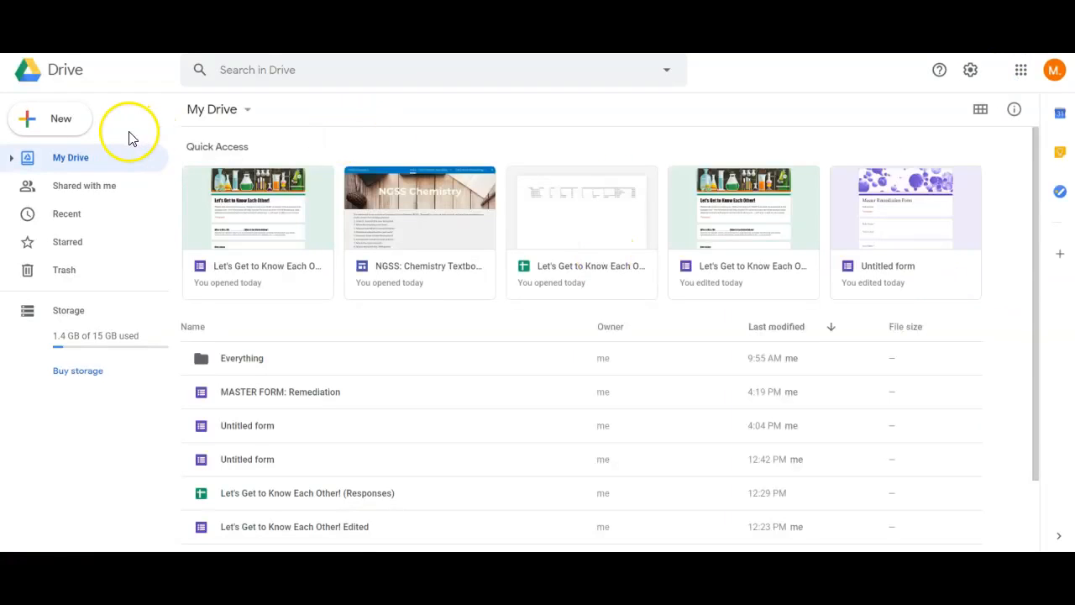
{"action": "left_click", "coordinate": [30, 120]}
{"action": "left_click", "coordinate": [132, 280]}
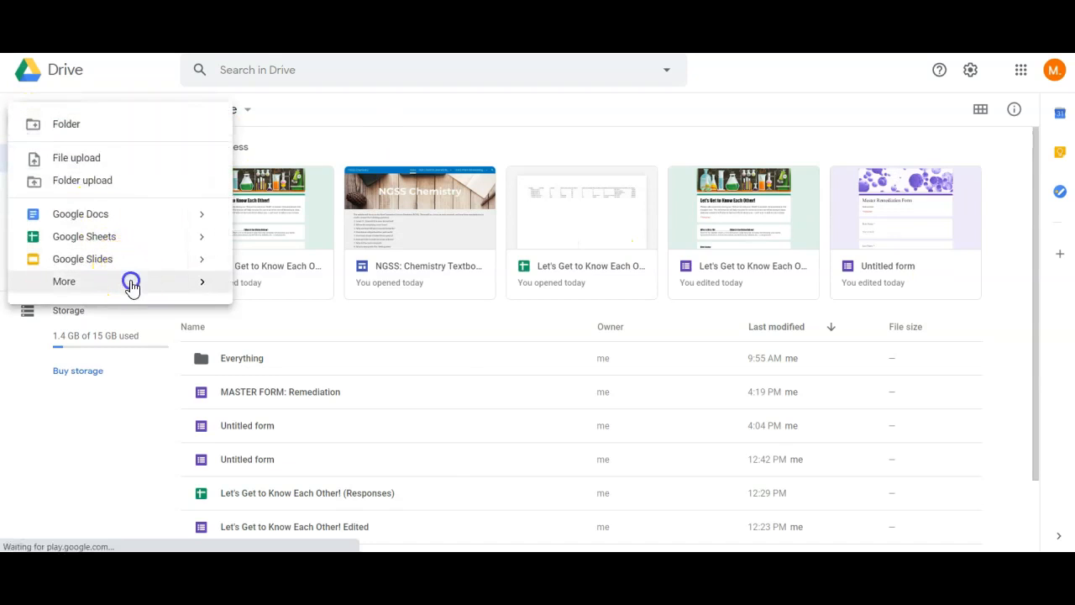
{"action": "left_click", "coordinate": [430, 298]}
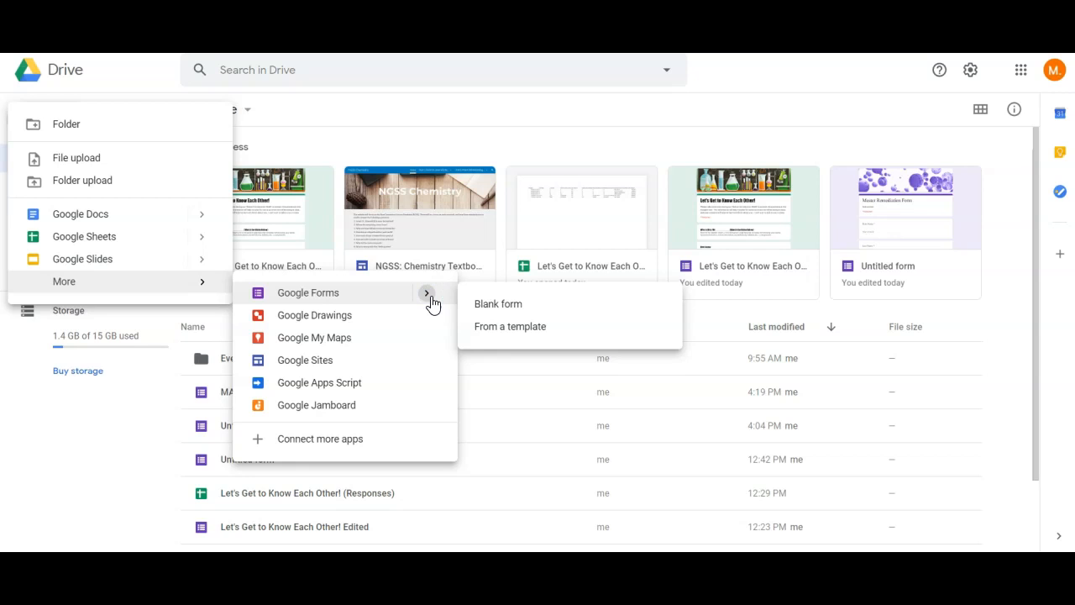
{"action": "left_click", "coordinate": [376, 301]}
{"action": "left_click", "coordinate": [373, 301]}
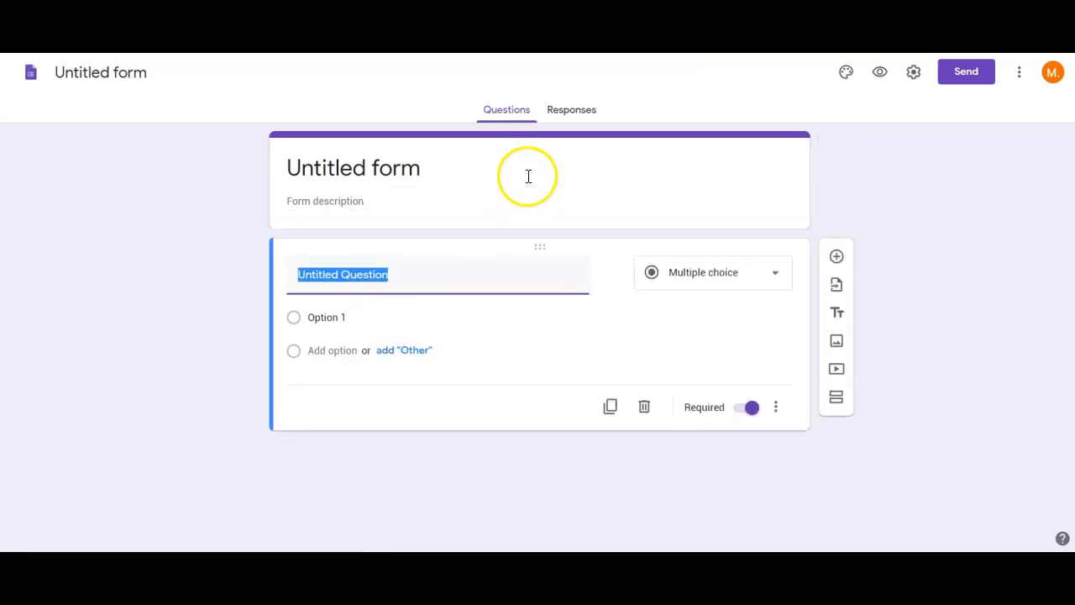
- Title the form and its file "MASTER COPY: Remediation" and enter "Instructions" as the form description
{"action": "left_click", "coordinate": [374, 164]}
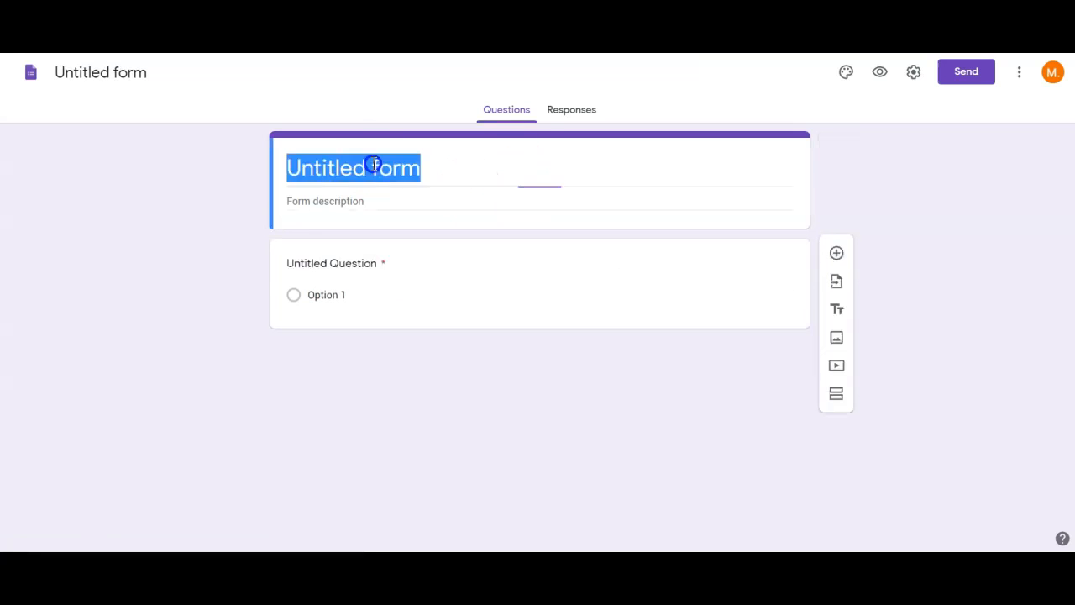
{"action": "type", "text": "MASTER COPY"}
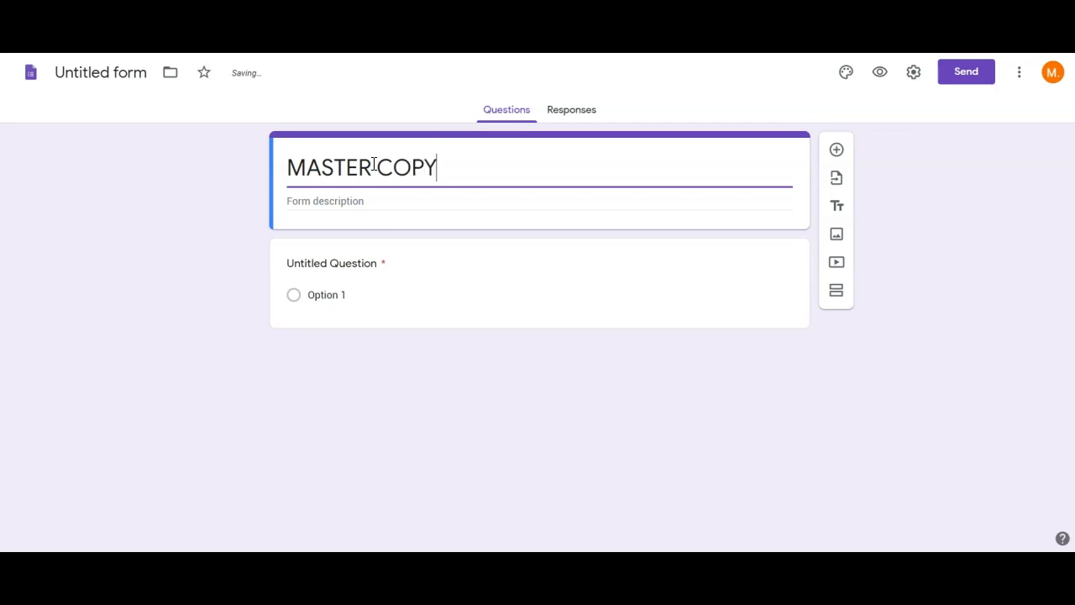
{"action": "type", "text": "emediation"}
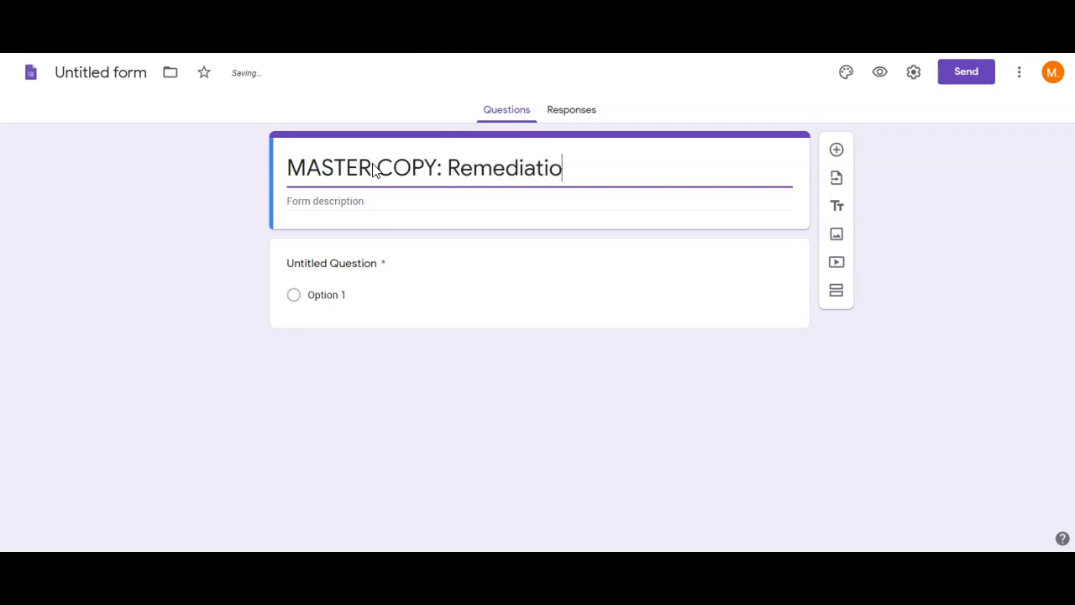
{"action": "left_click", "coordinate": [105, 72]}
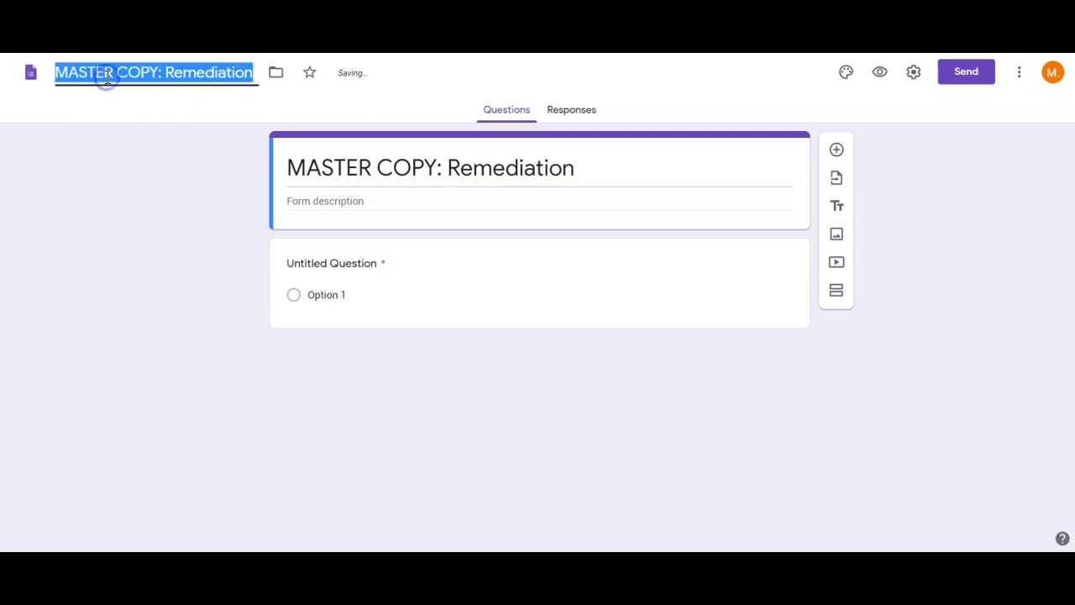
{"action": "left_click", "coordinate": [312, 201]}
{"action": "type", "text": "Instructions"}
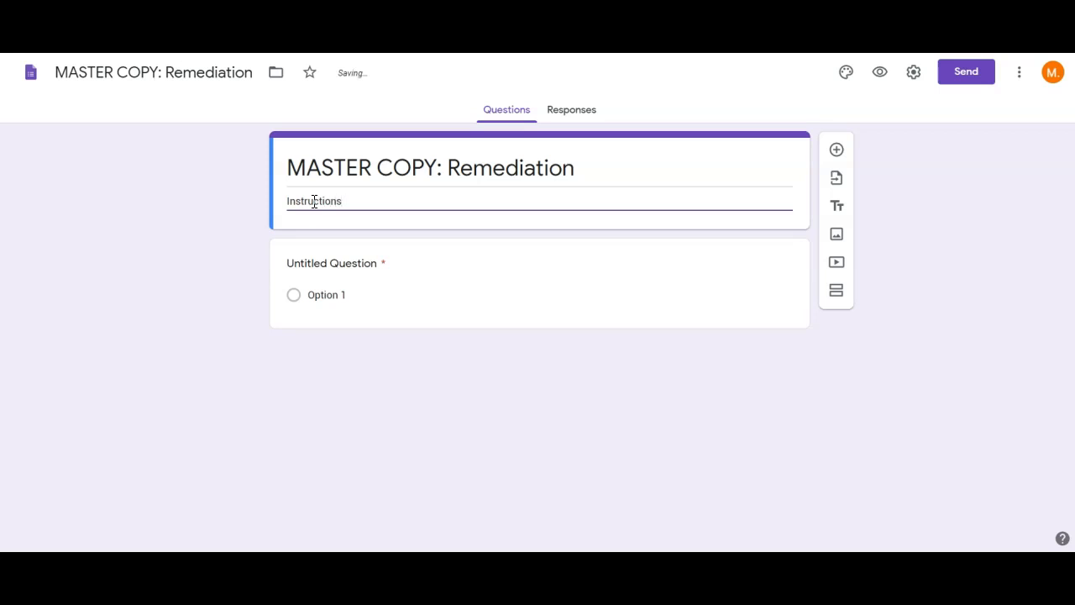
- Add a short-answer question titled "First Name" directly above the untitled question
{"action": "left_click", "coordinate": [847, 155]}
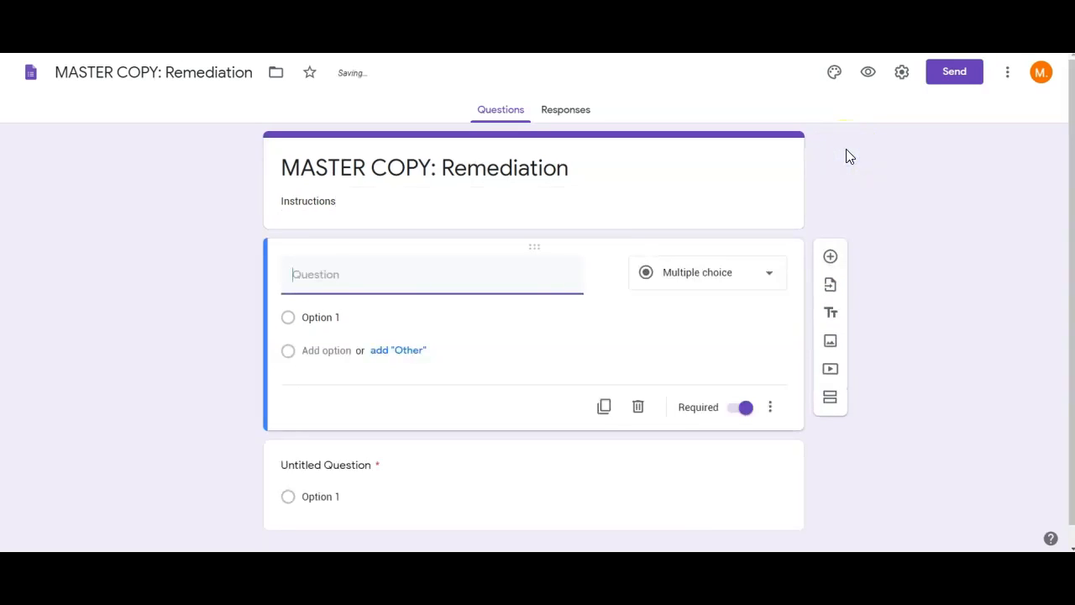
{"action": "left_click", "coordinate": [399, 275]}
{"action": "type", "text": "First Name"}
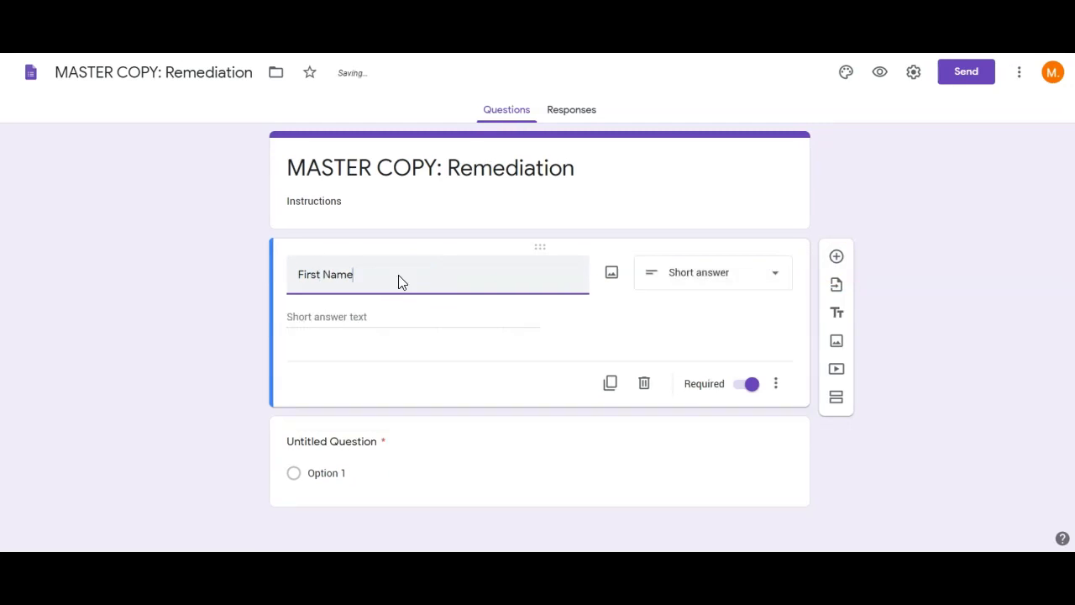
{"action": "left_click", "coordinate": [372, 315]}
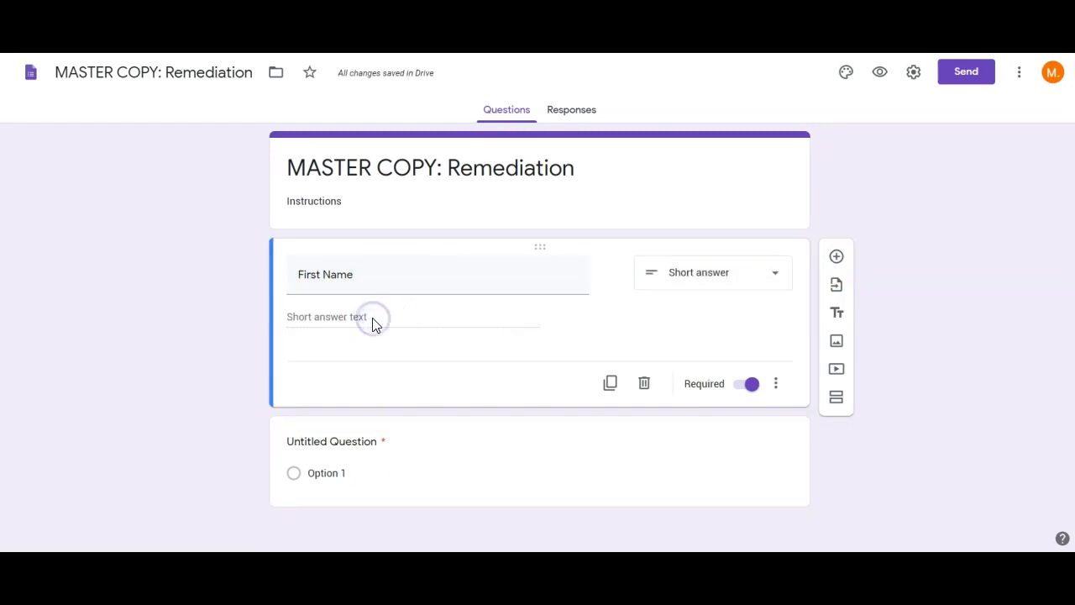
{"action": "left_click", "coordinate": [741, 284]}
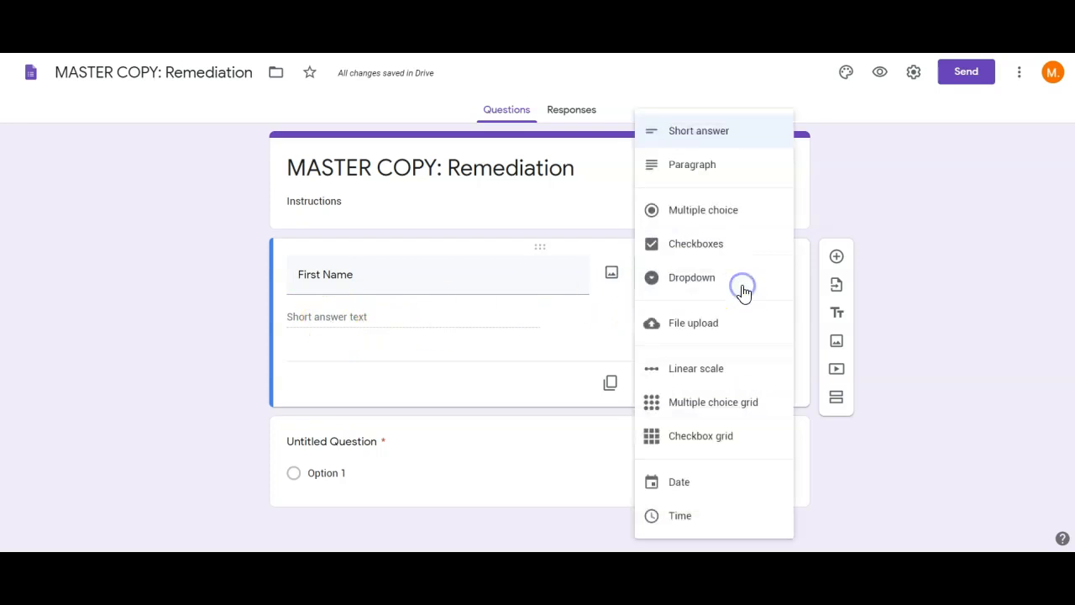
{"action": "left_click", "coordinate": [984, 228]}
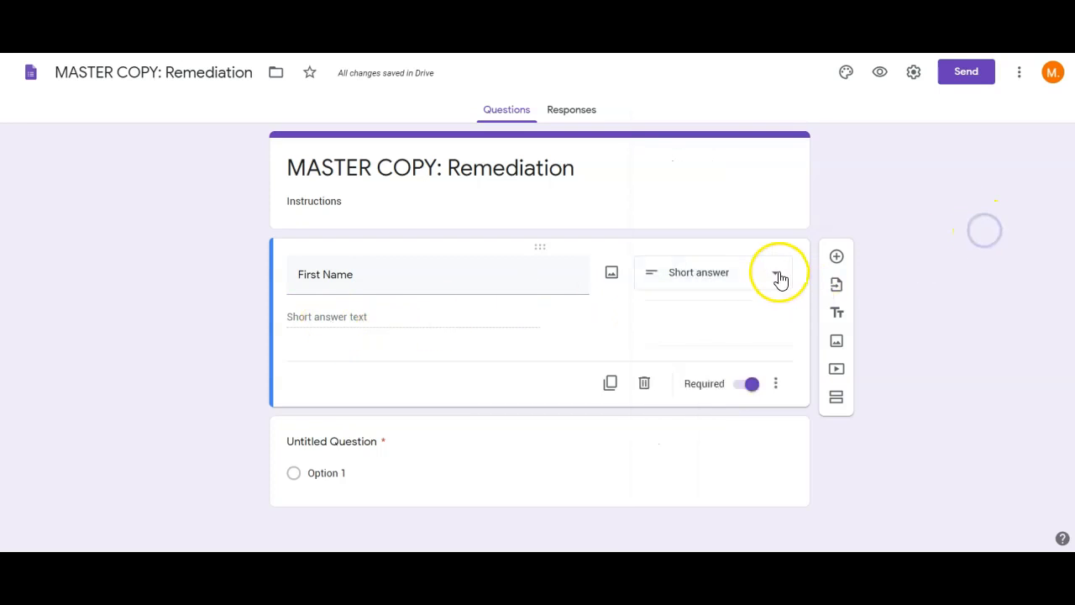
{"action": "left_click", "coordinate": [778, 279]}
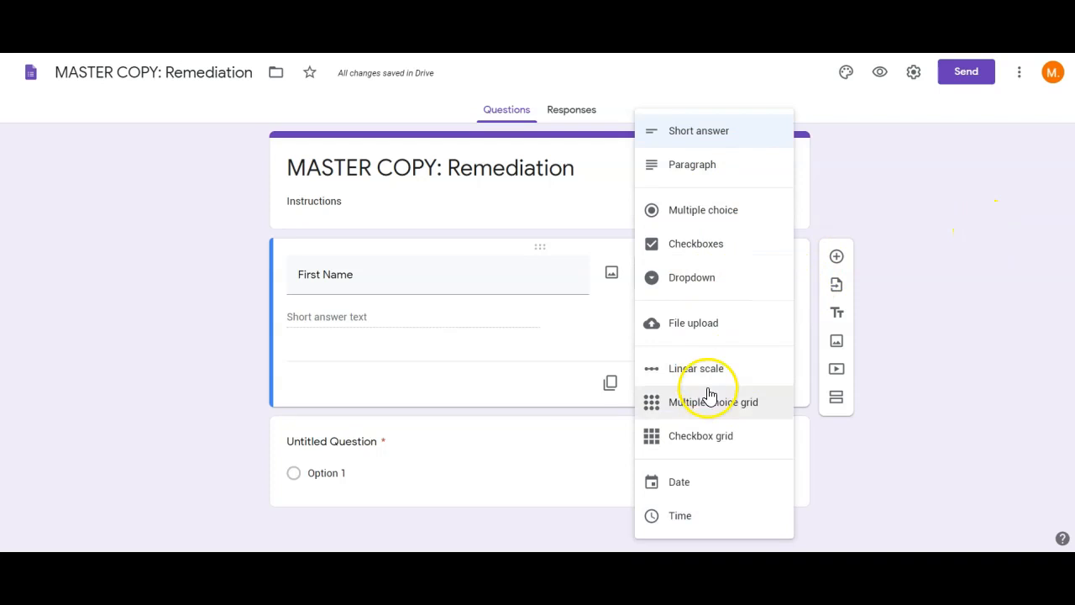
- Retitle the untitled question below First Name as "Last Name", with a short-answer response
{"action": "left_click", "coordinate": [388, 422]}
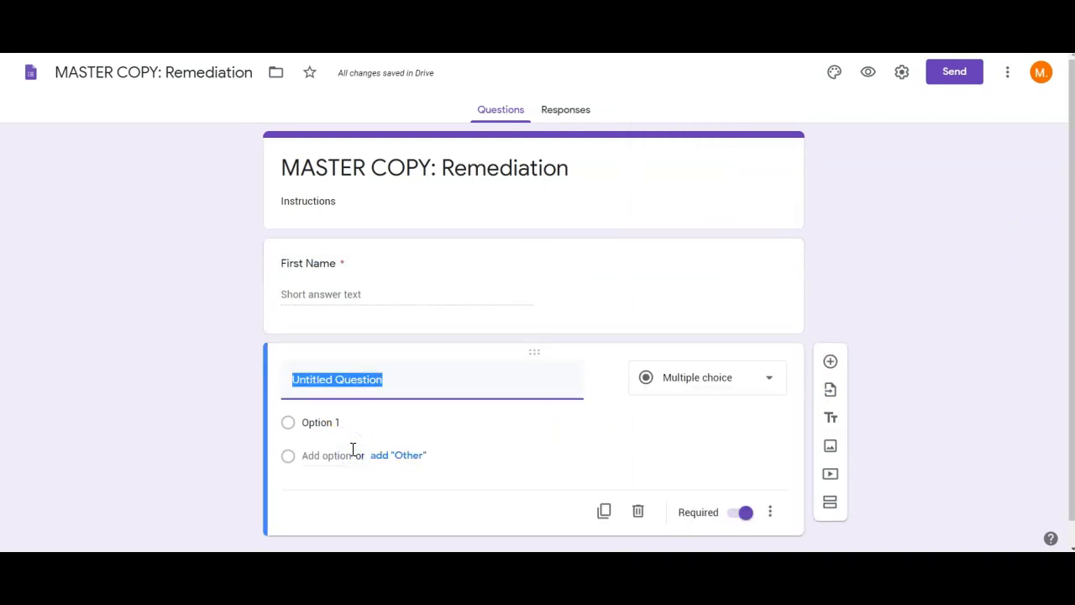
{"action": "type", "text": "Last Name"}
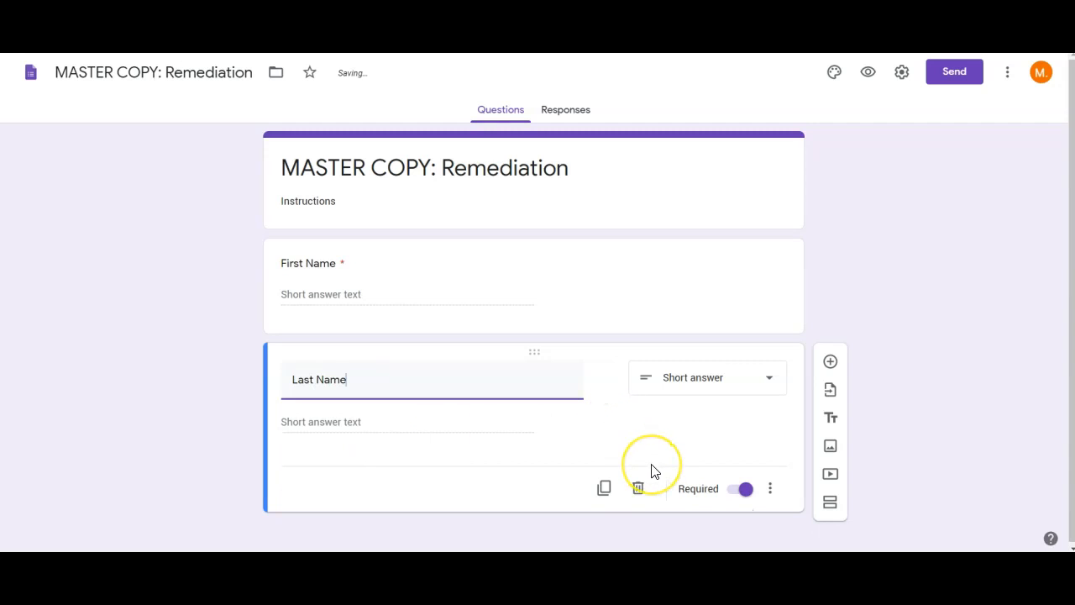
{"action": "left_click", "coordinate": [603, 489]}
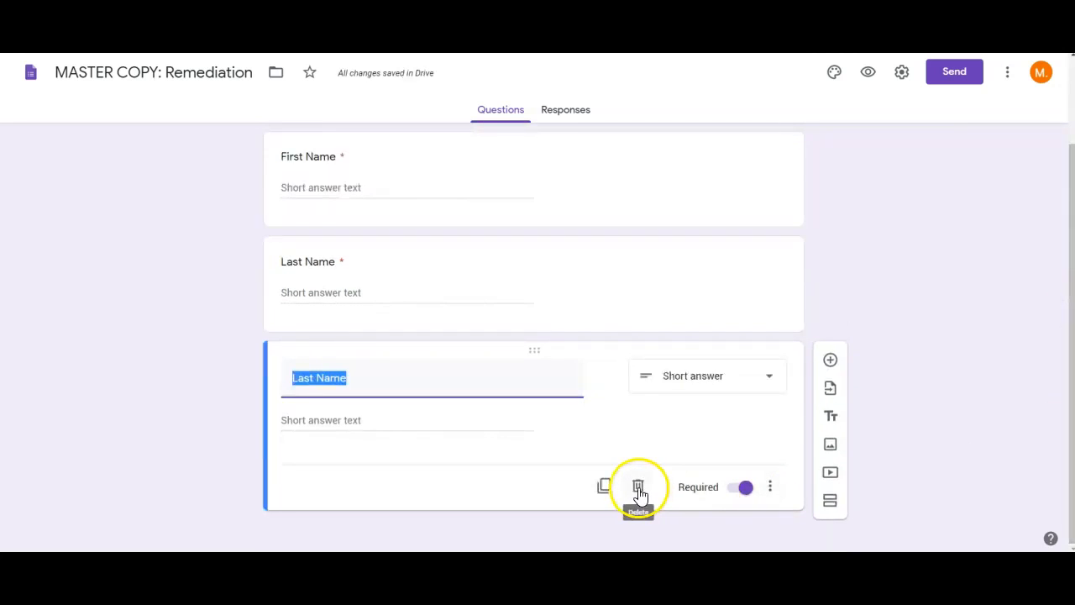
{"action": "left_click", "coordinate": [638, 489]}
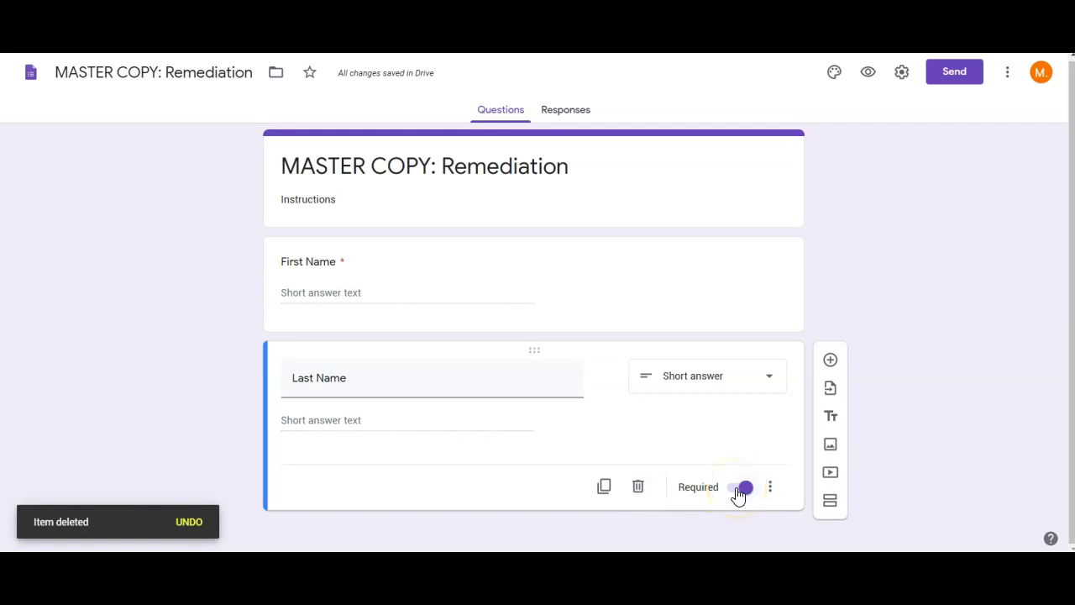
{"action": "left_click", "coordinate": [739, 494]}
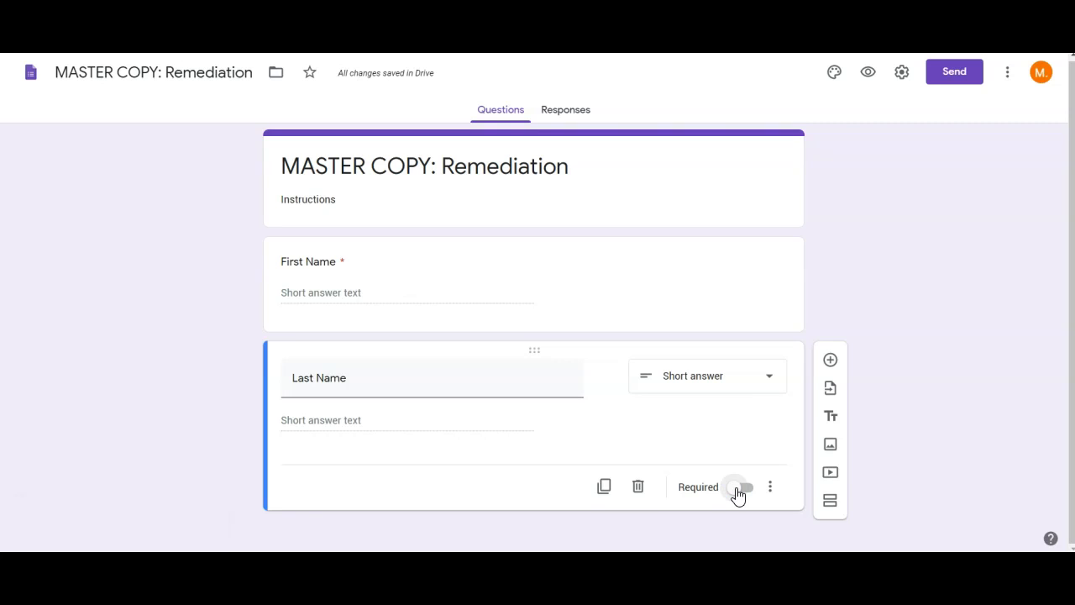
{"action": "left_click", "coordinate": [738, 495]}
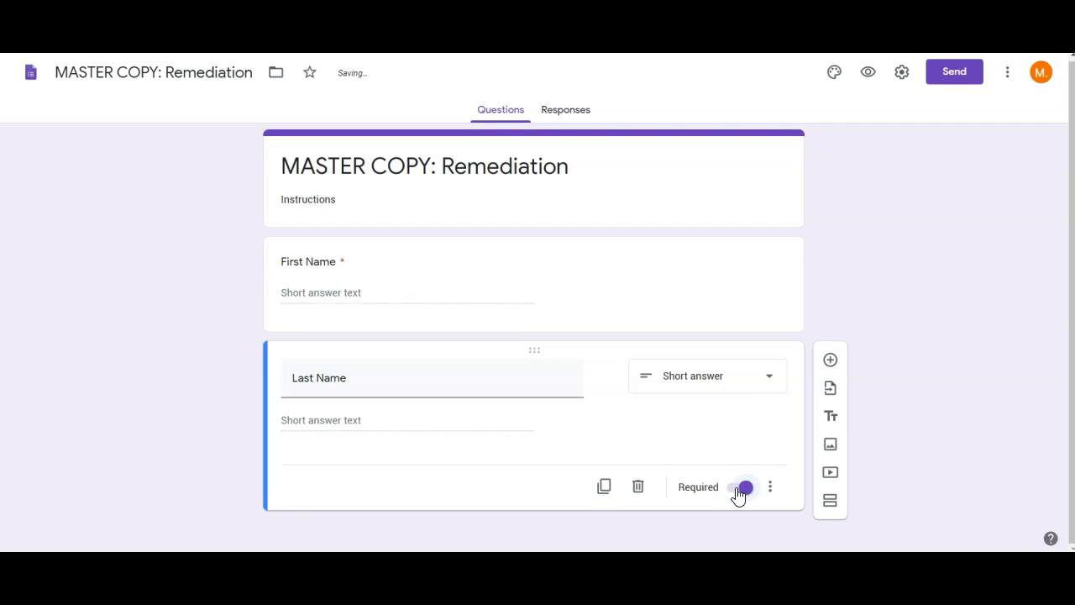
- Add two new sections to the form after the Last Name question
{"action": "left_click", "coordinate": [833, 508]}
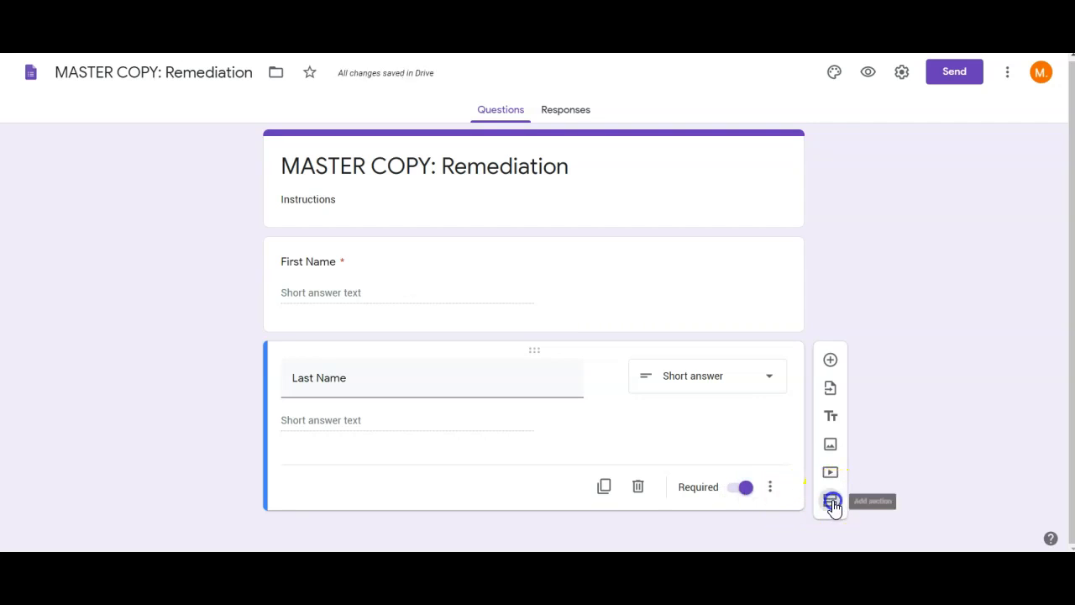
{"action": "left_click_drag", "start_coordinate": [1062, 351], "coordinate": [1068, 543]}
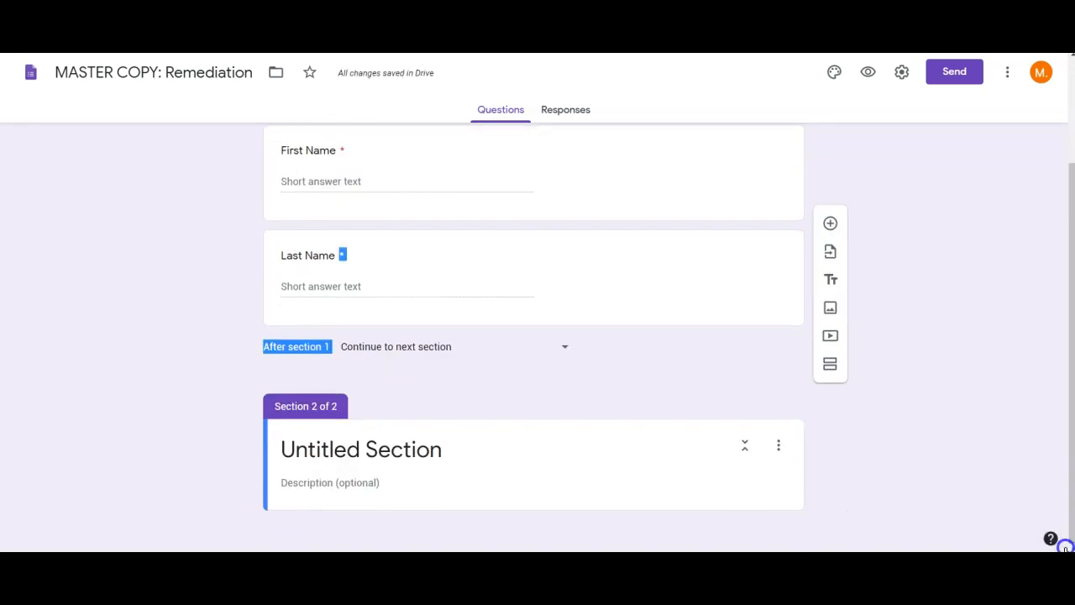
{"action": "left_click", "coordinate": [831, 370]}
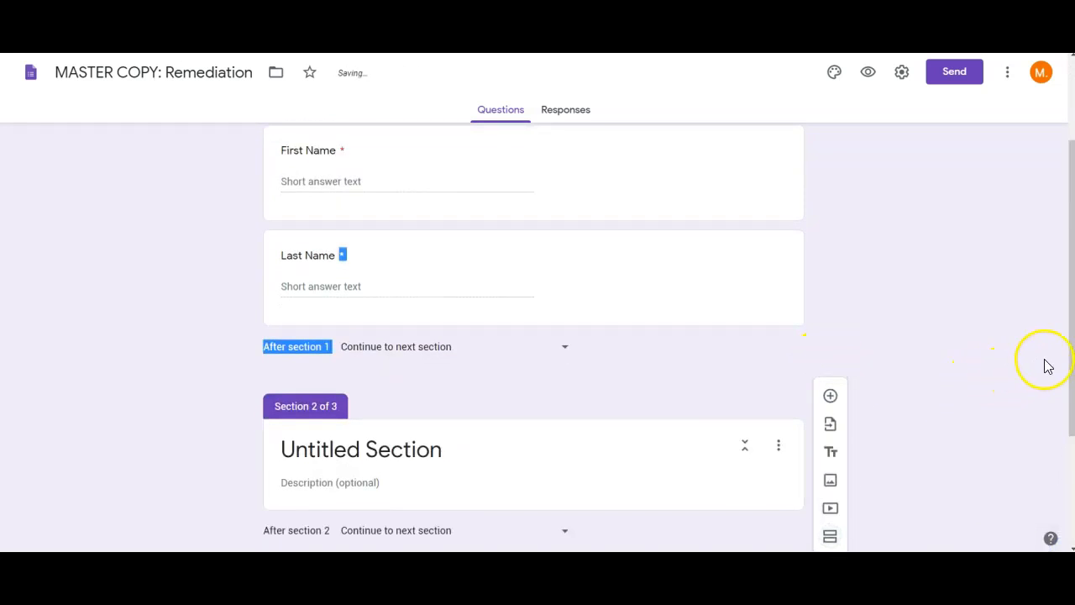
- Add a fourth section at the end of the form and title section 2 "Question 1"
{"action": "left_click_drag", "start_coordinate": [1070, 353], "coordinate": [1066, 450]}
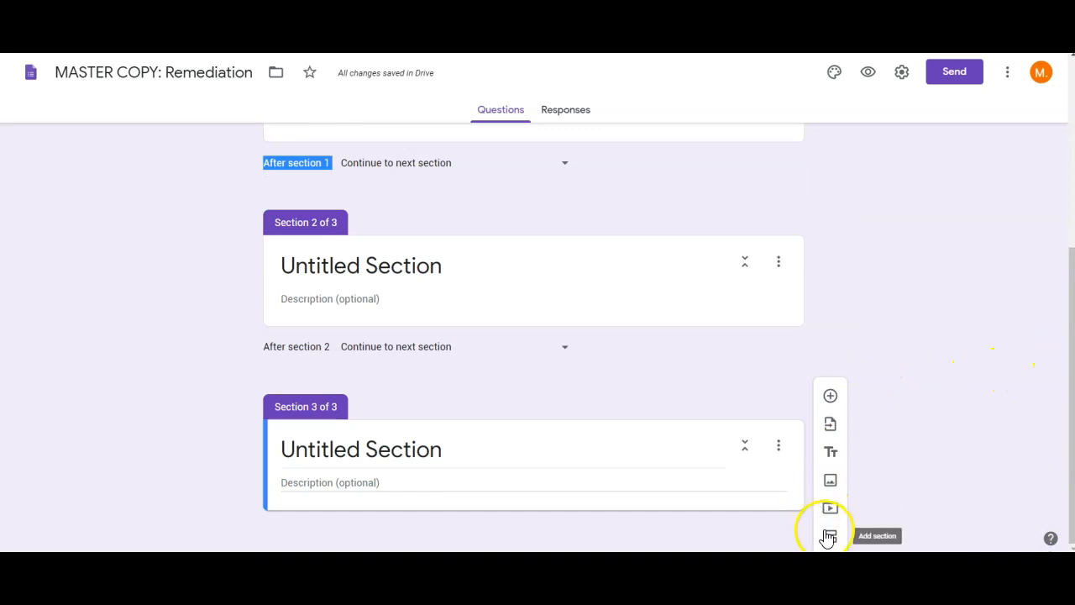
{"action": "left_click", "coordinate": [830, 534]}
{"action": "left_click", "coordinate": [456, 275]}
{"action": "type", "text": "Quesiton 1"}
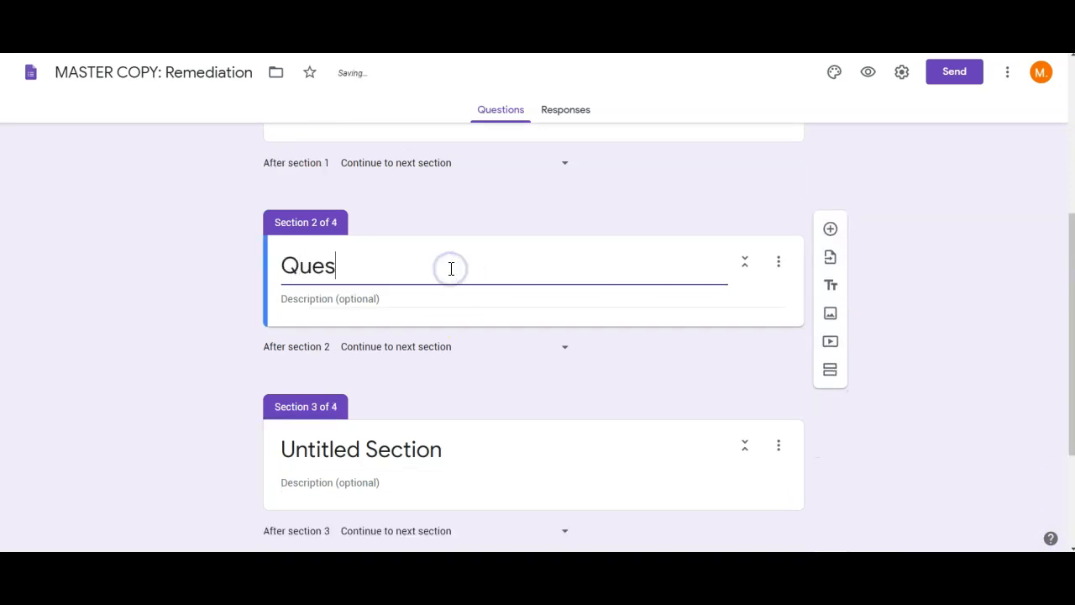
{"action": "key", "text": "BackSpace"}
{"action": "key", "text": "BackSpace"}
- Title section 3 of the form "Question 1 Help"
{"action": "left_click", "coordinate": [367, 430]}
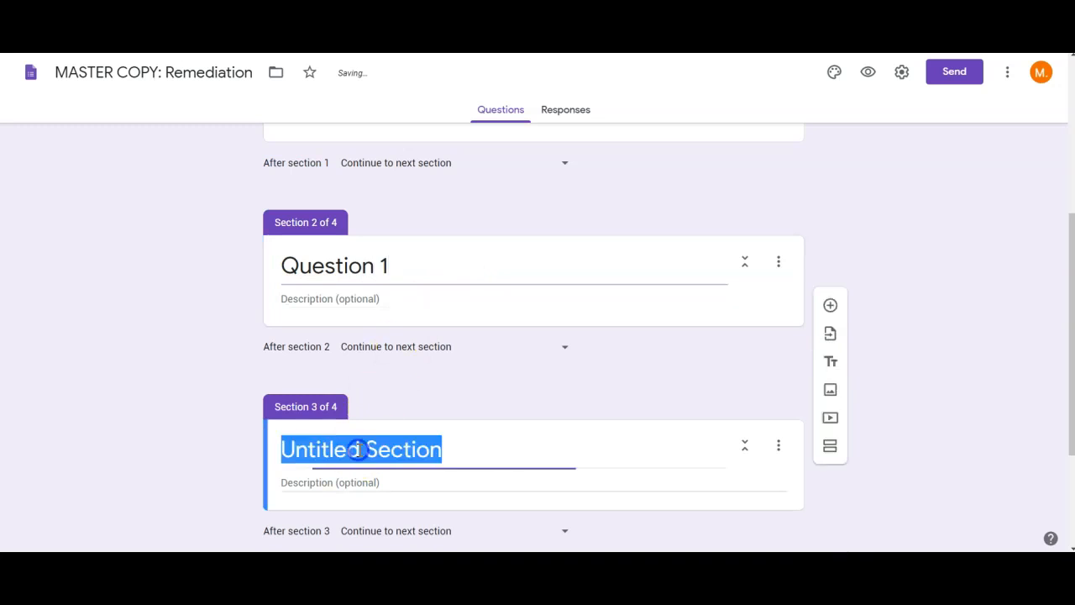
{"action": "type", "text": "Question 1 H"}
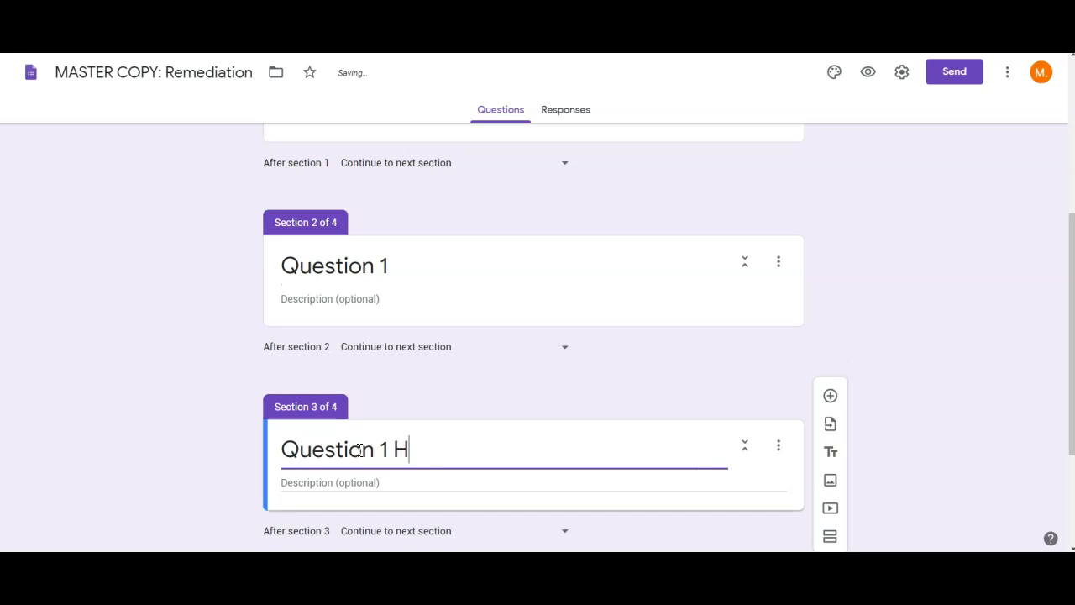
{"action": "type", "text": "elp"}
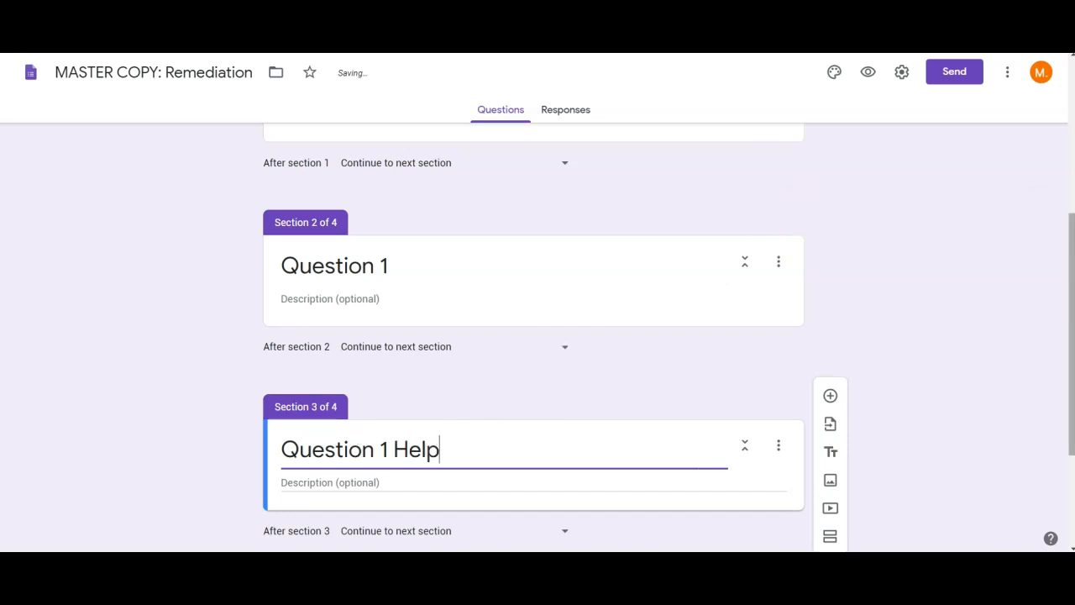
- Title section 4 of the form "Question 2"
{"action": "left_click_drag", "start_coordinate": [1069, 228], "coordinate": [1069, 326]}
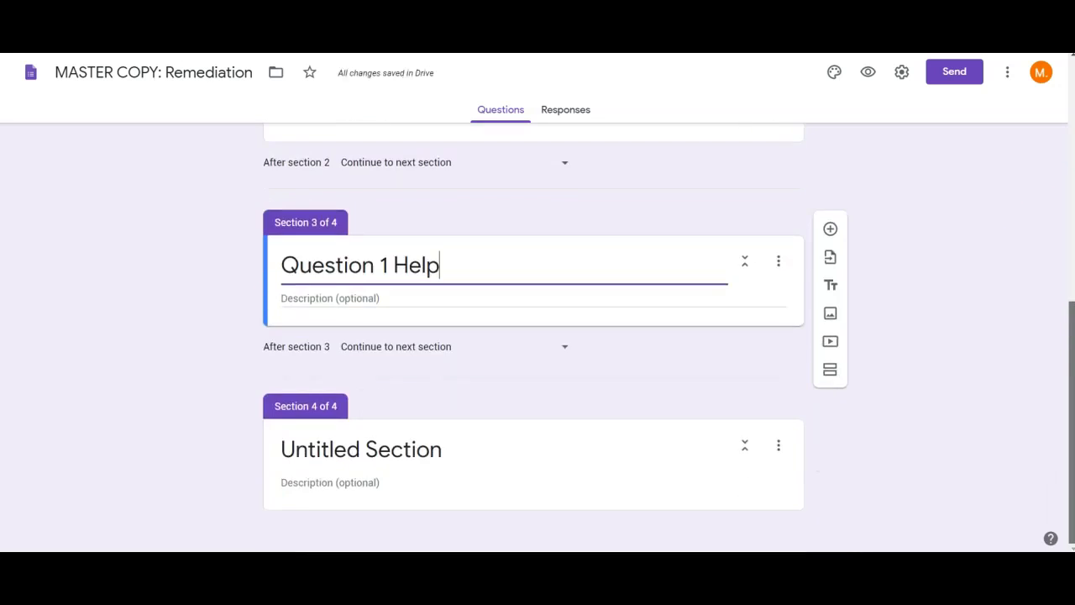
{"action": "left_click", "coordinate": [405, 446]}
{"action": "type", "text": "Question 2"}
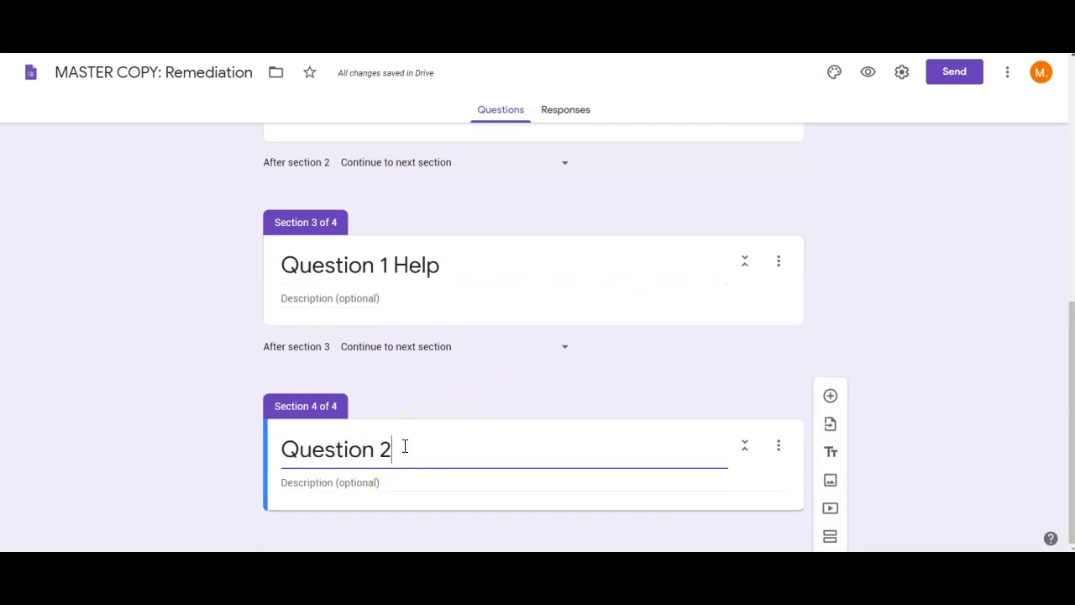
{"action": "left_click", "coordinate": [1010, 345]}
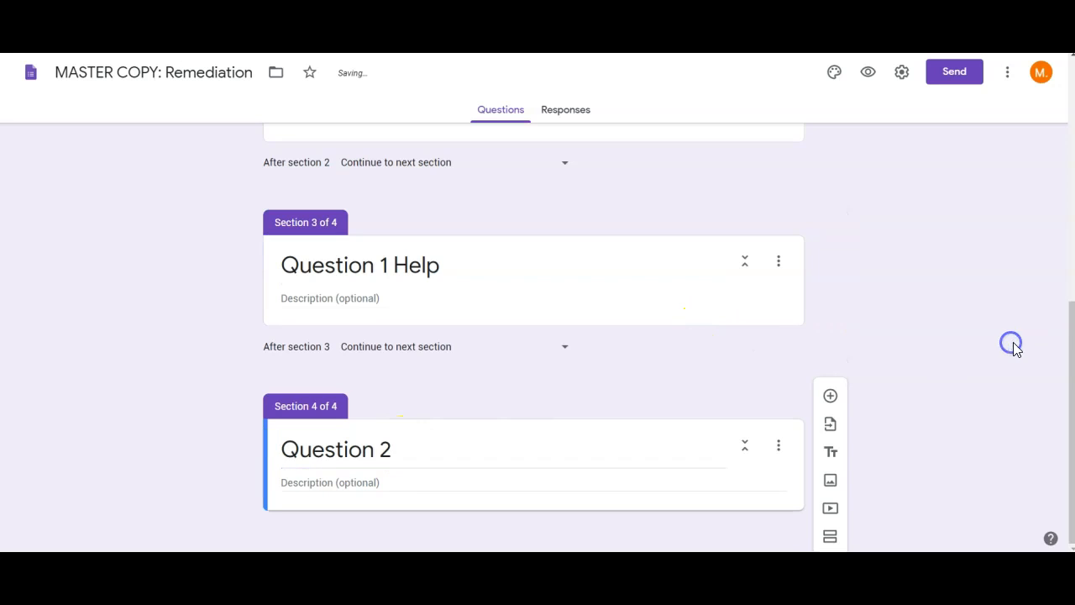
- Add a multiple-choice question reading "2+2 =" to the Question 1 section
{"action": "left_click_drag", "start_coordinate": [1067, 319], "coordinate": [1070, 173]}
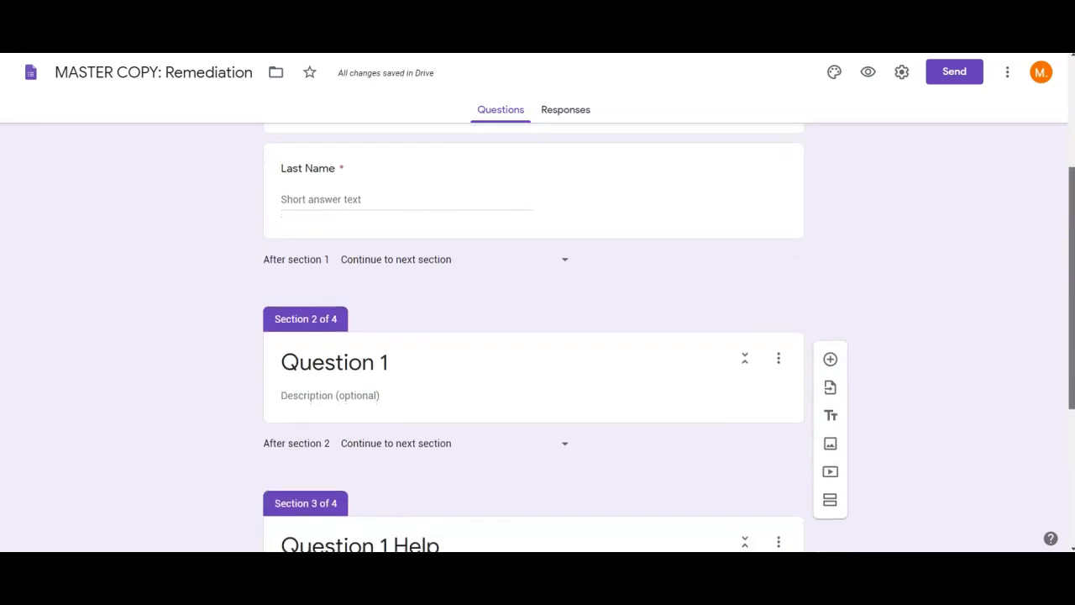
{"action": "left_click", "coordinate": [679, 391]}
{"action": "left_click", "coordinate": [829, 326]}
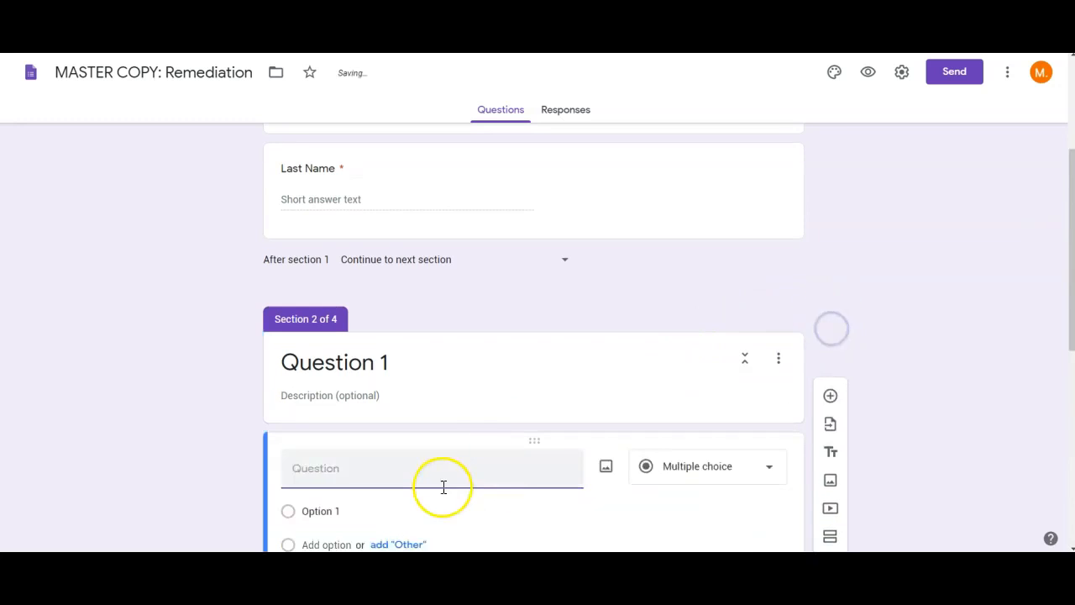
{"action": "type", "text": "2+2 ="}
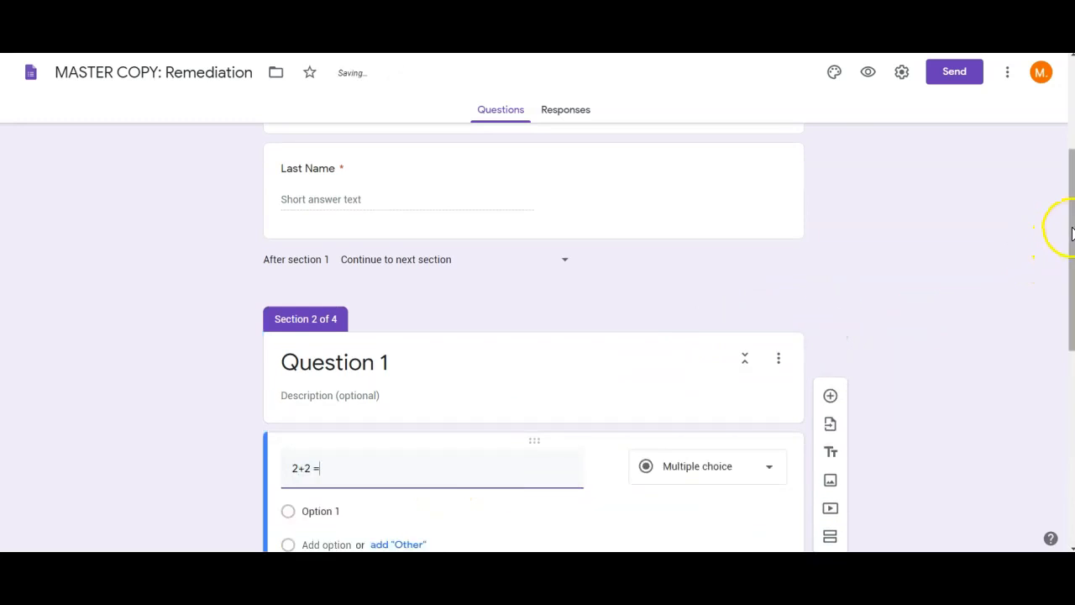
- Enter 0, 2, 4 and 6 as the answer options of the "2+2 =" question
{"action": "left_click_drag", "start_coordinate": [1070, 228], "coordinate": [1069, 326]}
{"action": "left_click", "coordinate": [321, 266]}
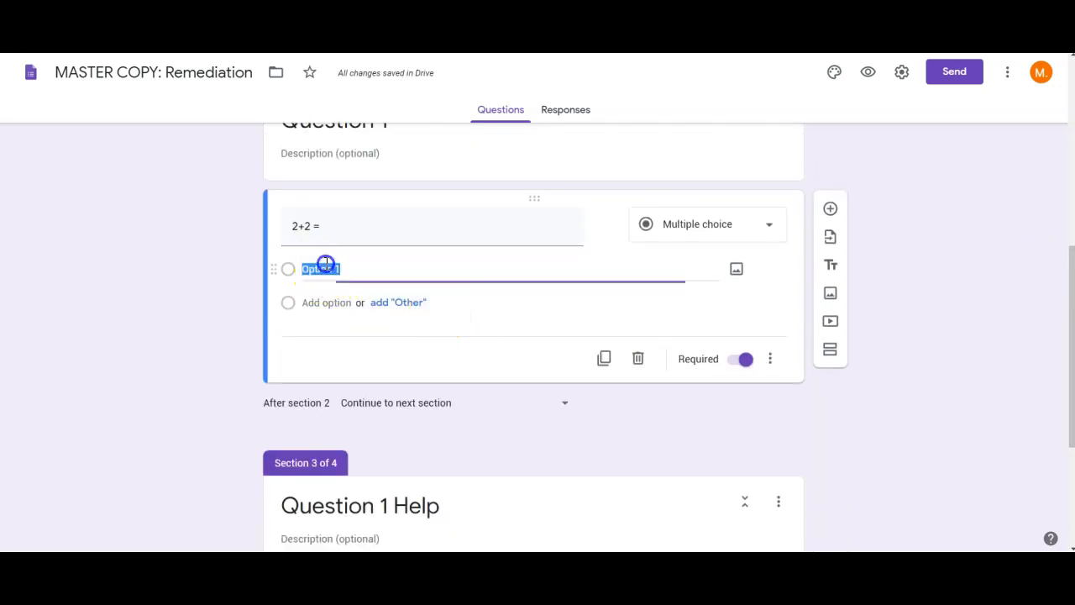
{"action": "type", "text": "0"}
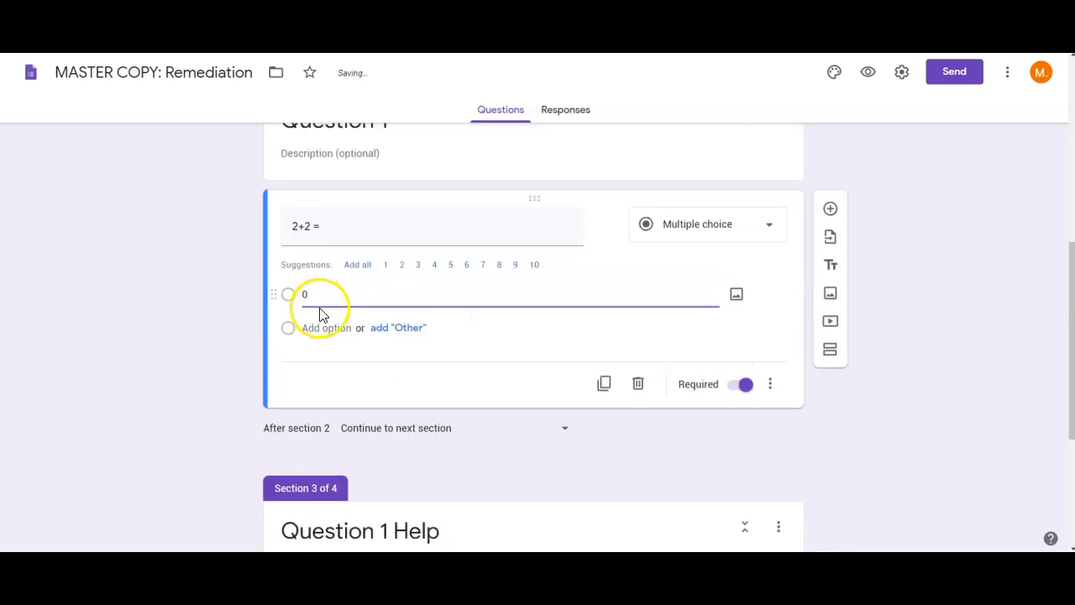
{"action": "left_click", "coordinate": [323, 328]}
{"action": "type", "text": "2"}
{"action": "left_click", "coordinate": [316, 363]}
{"action": "type", "text": "4"}
{"action": "left_click", "coordinate": [322, 395]}
{"action": "type", "text": "6"}
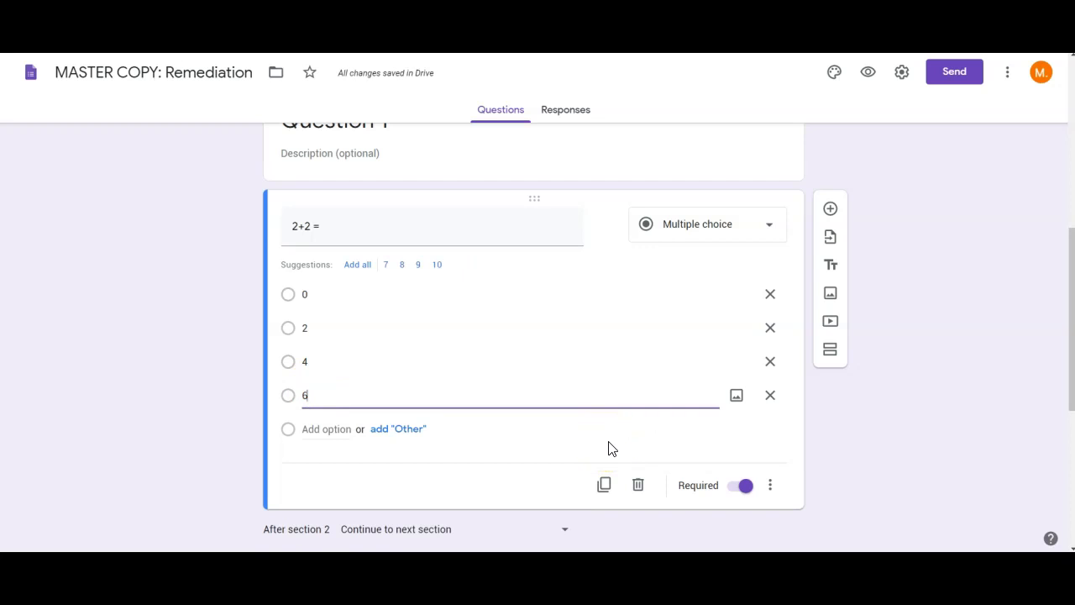
- Enable going to a section based on answer for "2+2 =", sending options 0 and 2 to section 3 (Question 1 Help)
{"action": "left_click", "coordinate": [771, 492]}
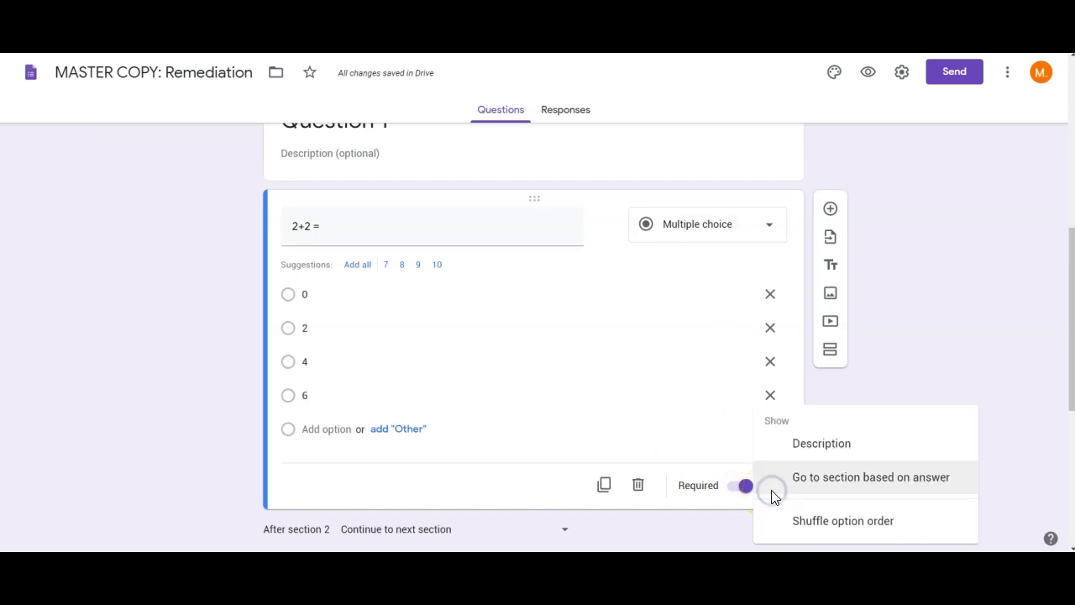
{"action": "left_click", "coordinate": [840, 480]}
{"action": "left_click", "coordinate": [835, 485]}
{"action": "left_click", "coordinate": [769, 295]}
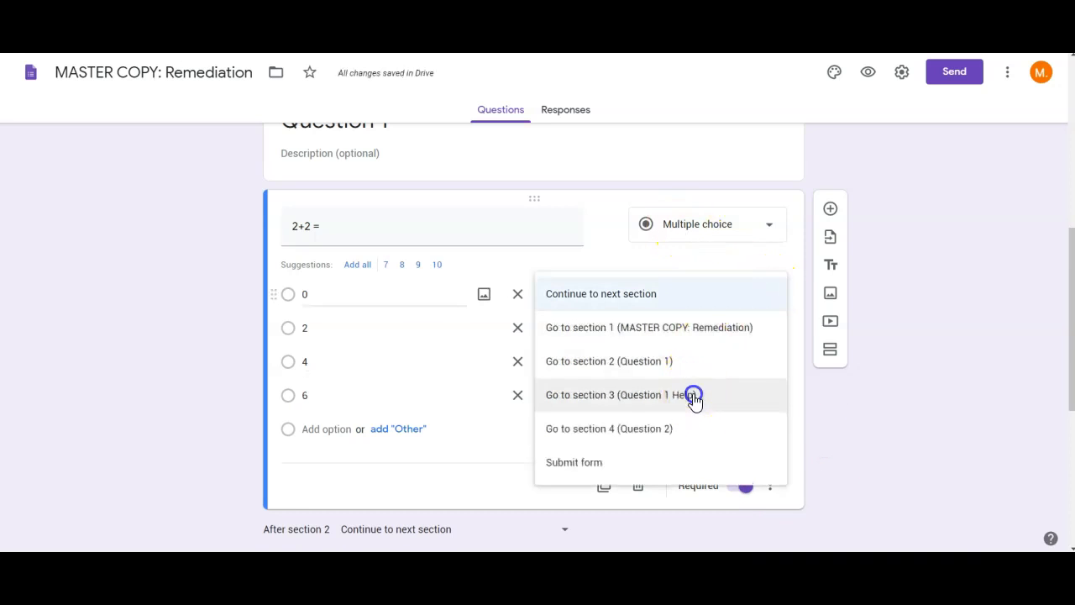
{"action": "left_click", "coordinate": [694, 394]}
{"action": "left_click", "coordinate": [764, 329]}
{"action": "left_click", "coordinate": [692, 430]}
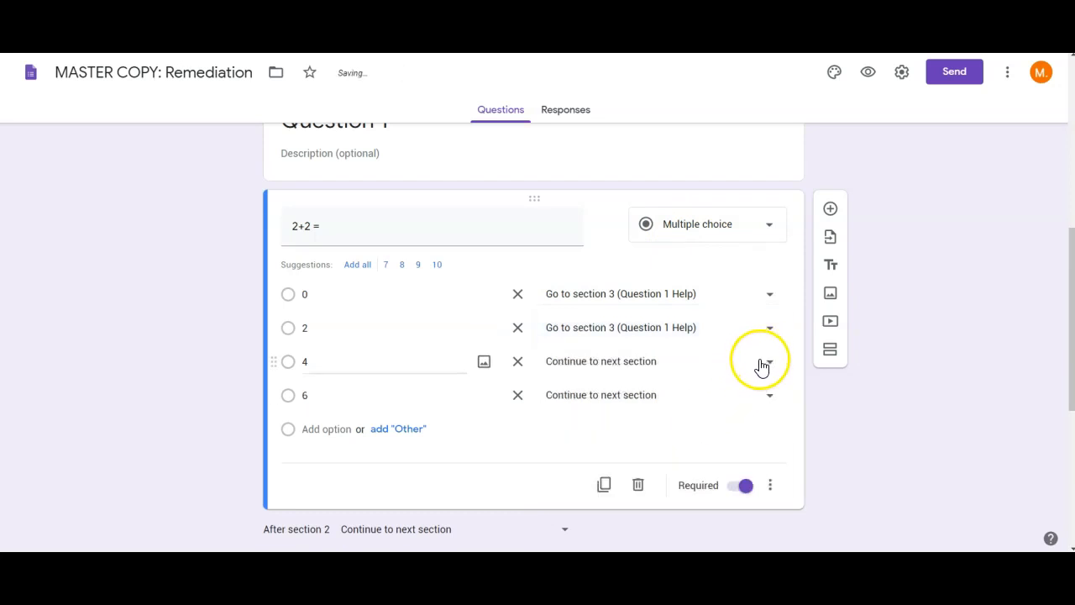
- Route answer 4 to section 4 (Question 2) and answer 6 to section 3 (Question 1 Help)
{"action": "left_click", "coordinate": [762, 366]}
{"action": "left_click", "coordinate": [690, 483]}
{"action": "left_click", "coordinate": [744, 395]}
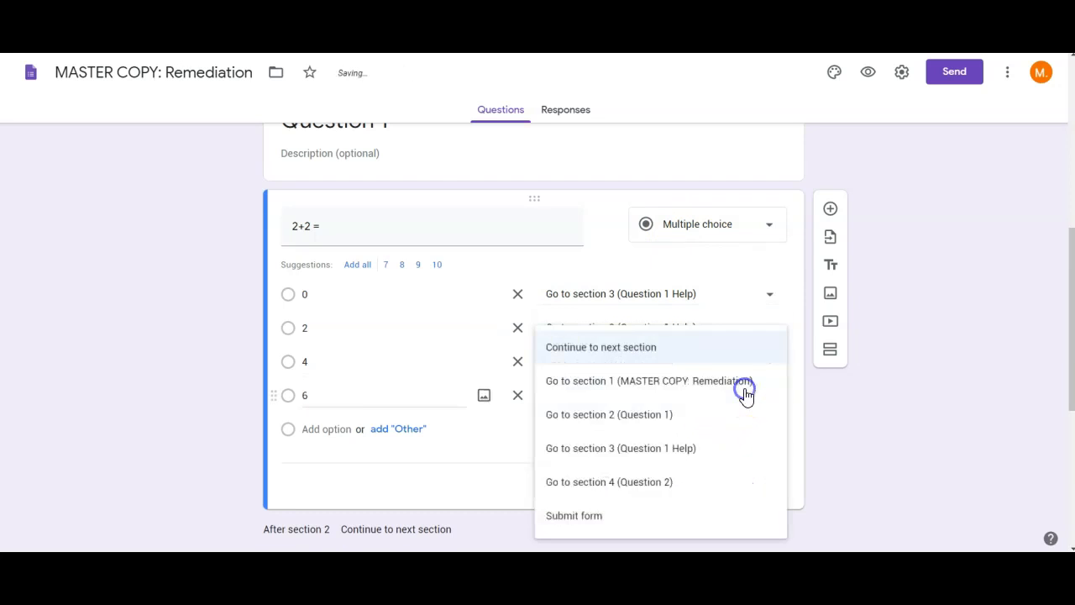
{"action": "left_click", "coordinate": [703, 425]}
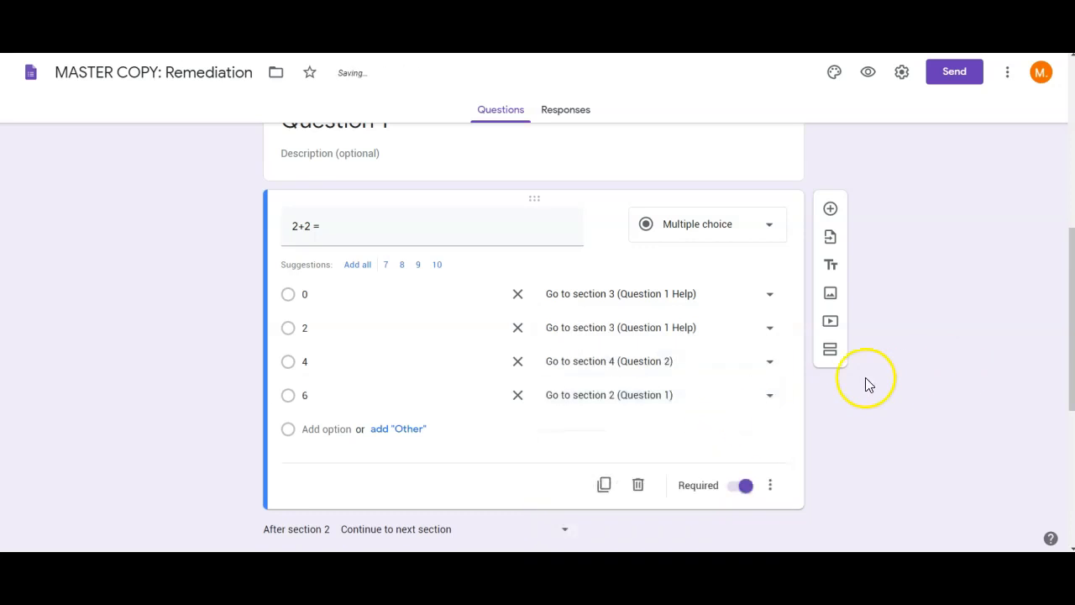
{"action": "left_click", "coordinate": [715, 397]}
{"action": "left_click", "coordinate": [701, 430]}
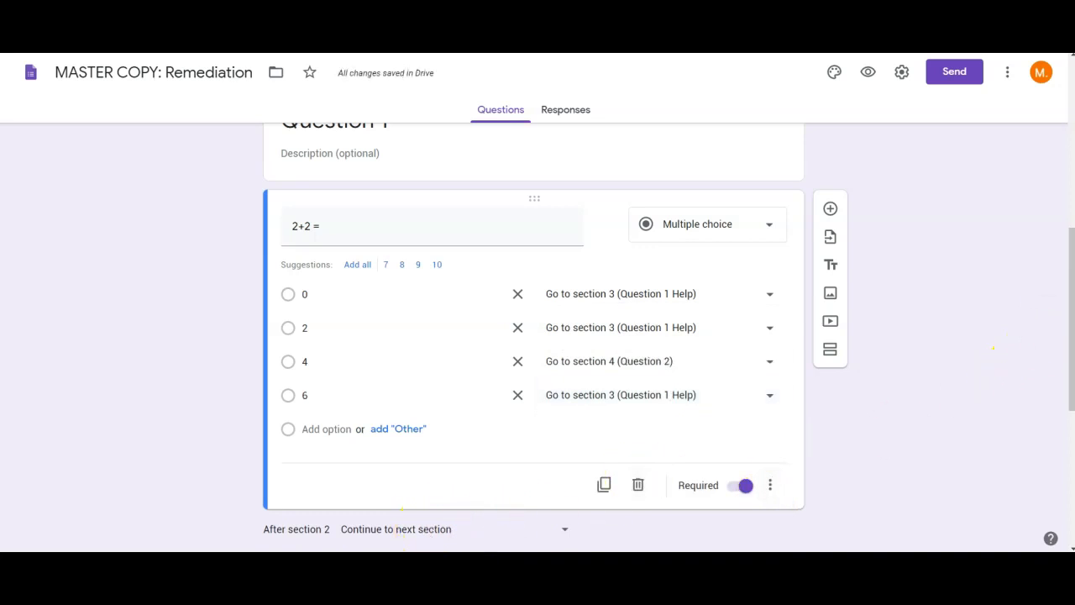
- Set the form to go to section 2 (Question 1) after section 1
{"action": "scroll", "coordinate": [557, 256], "scroll_direction": "up", "scroll_amount": 4}
{"action": "left_click", "coordinate": [533, 311]}
{"action": "left_click", "coordinate": [509, 371]}
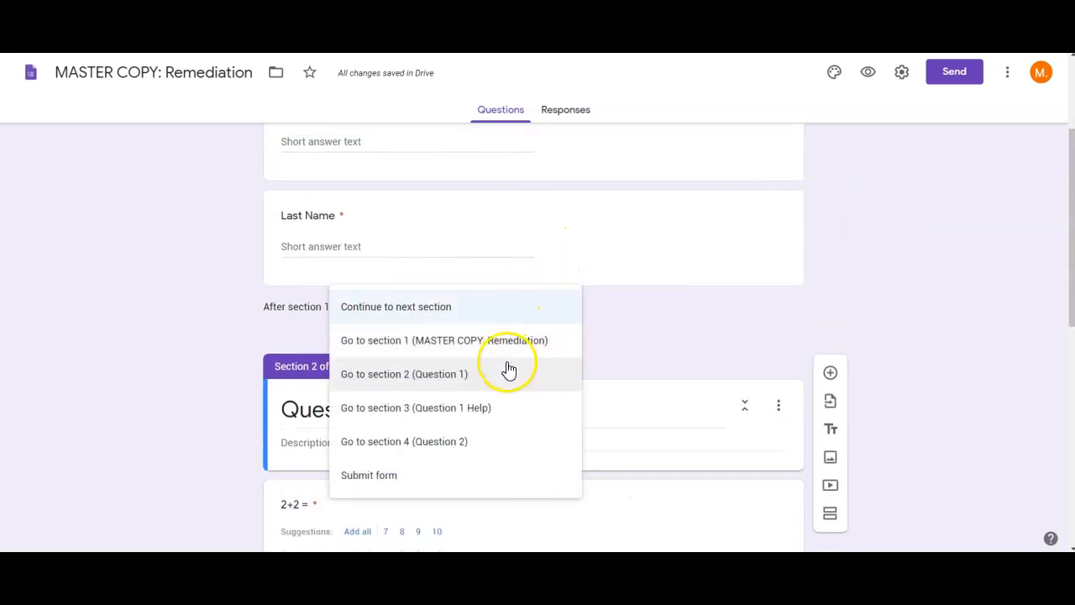
{"action": "left_click", "coordinate": [509, 373]}
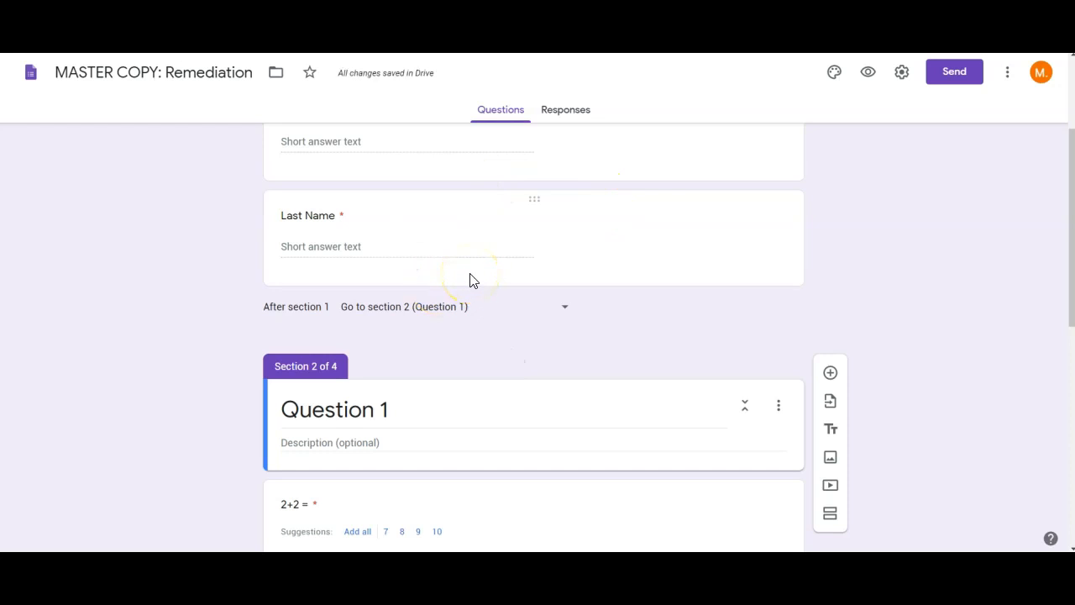
- Select the Question 1 Help section and review the sources offered for inserting an image
{"action": "left_click_drag", "start_coordinate": [1063, 192], "coordinate": [1050, 434]}
{"action": "left_click", "coordinate": [385, 294]}
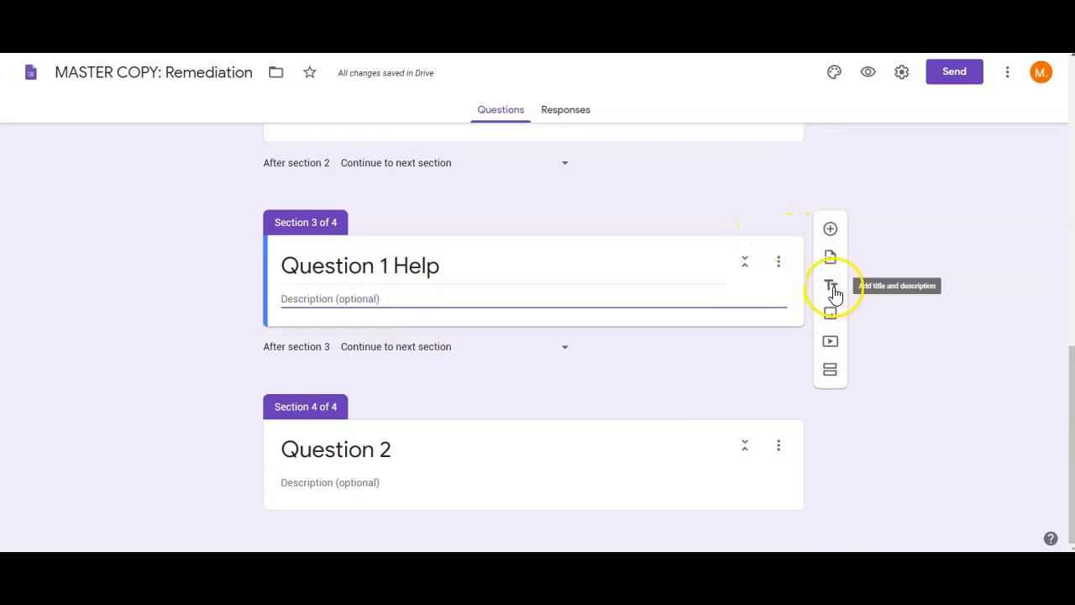
{"action": "left_click", "coordinate": [830, 317]}
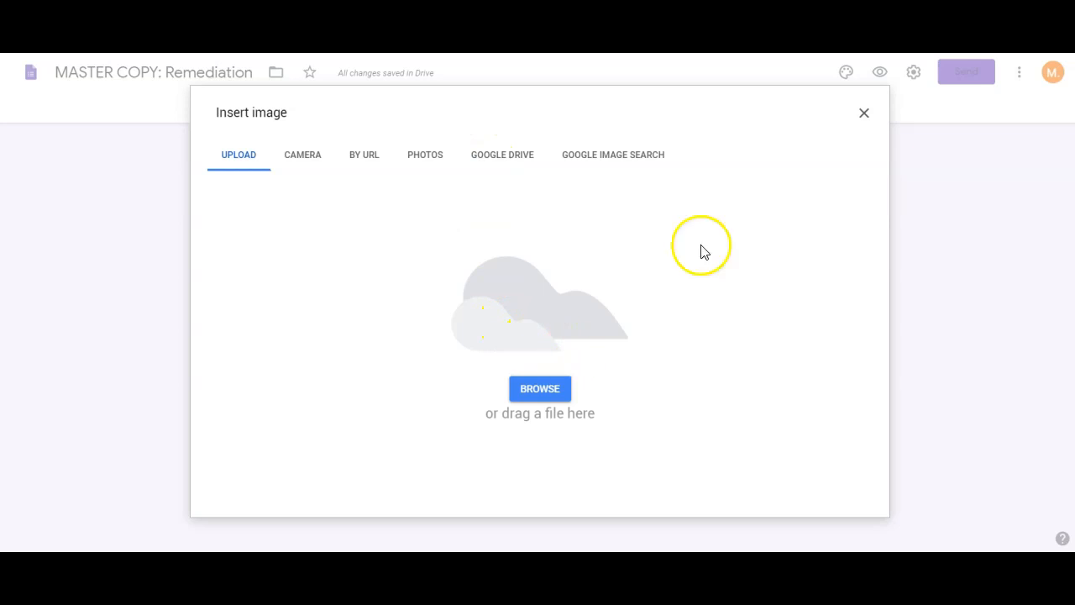
{"action": "left_click", "coordinate": [866, 115]}
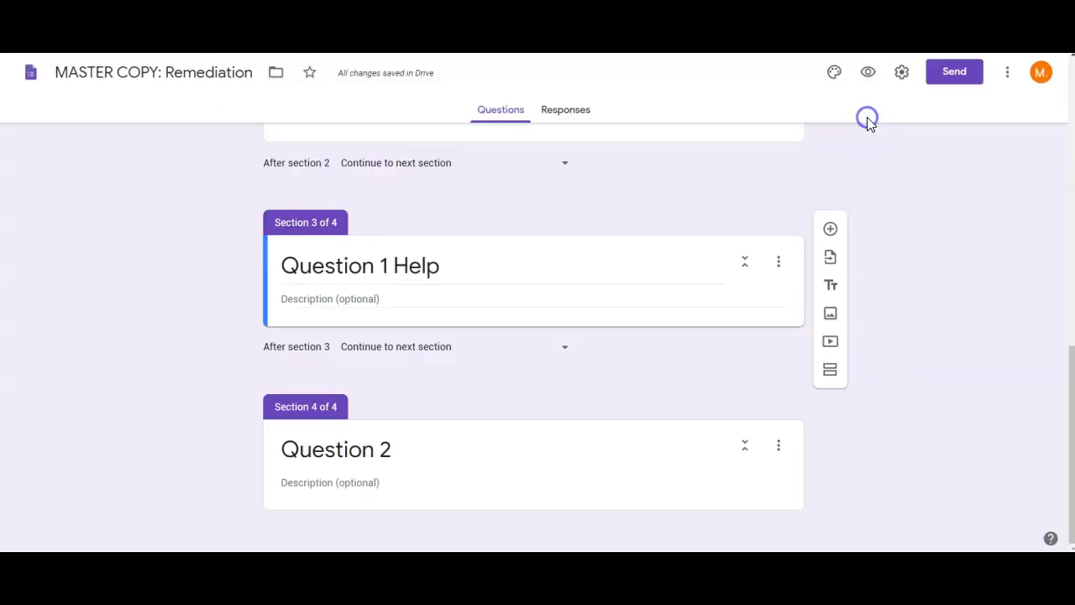
- Search YouTube for "addition" and insert the "Meet the Math Facts - Addition & Subtraction Level 1 (FREE)" video into the Question 1 Help section
{"action": "left_click", "coordinate": [831, 343]}
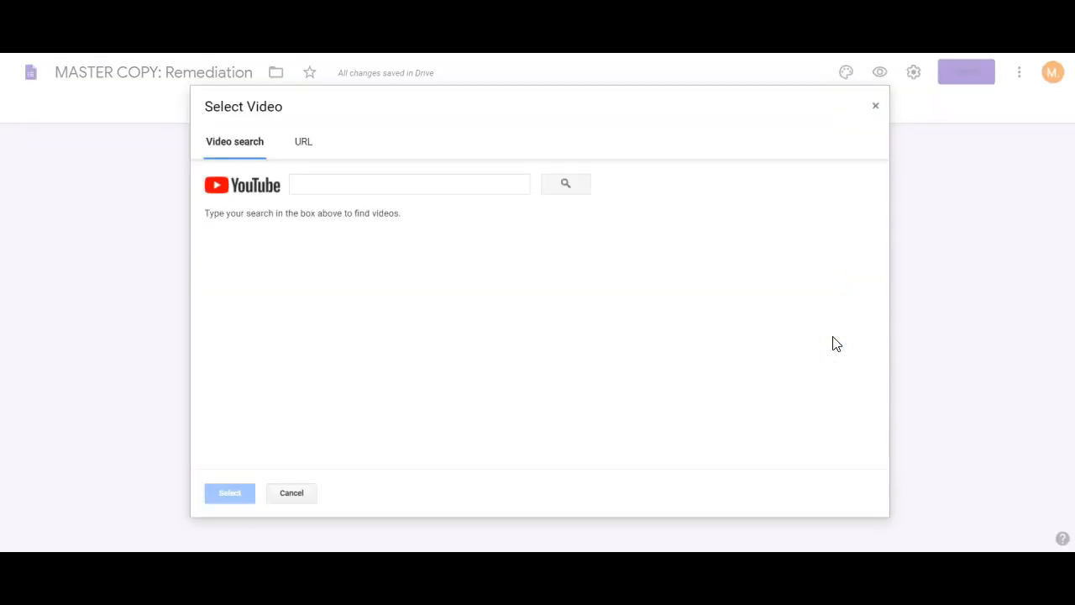
{"action": "left_click", "coordinate": [319, 185]}
{"action": "type", "text": "addition"}
{"action": "key", "text": "Return"}
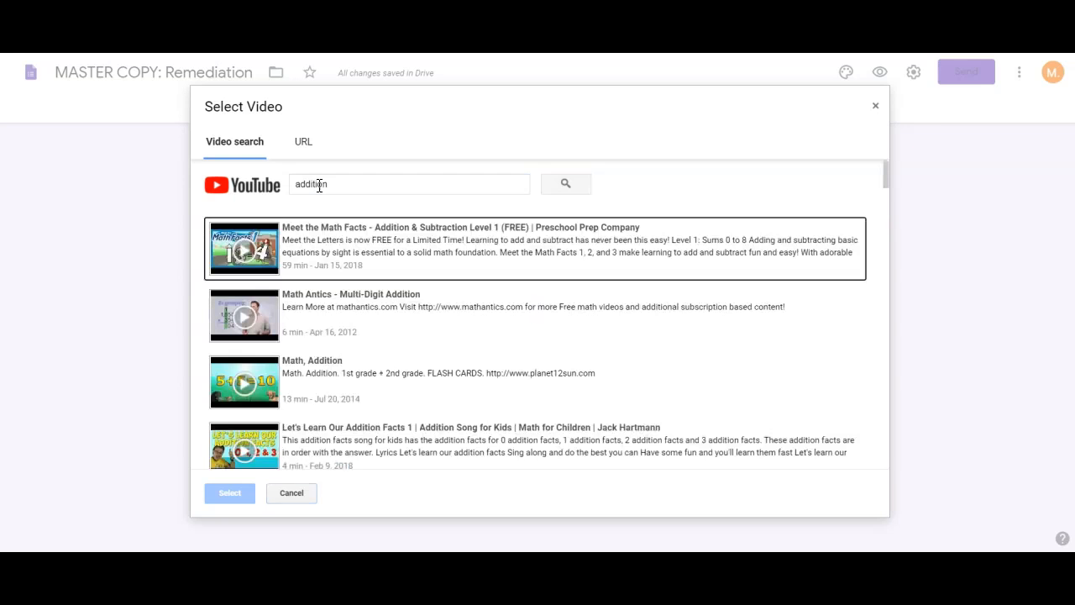
{"action": "left_click", "coordinate": [316, 257]}
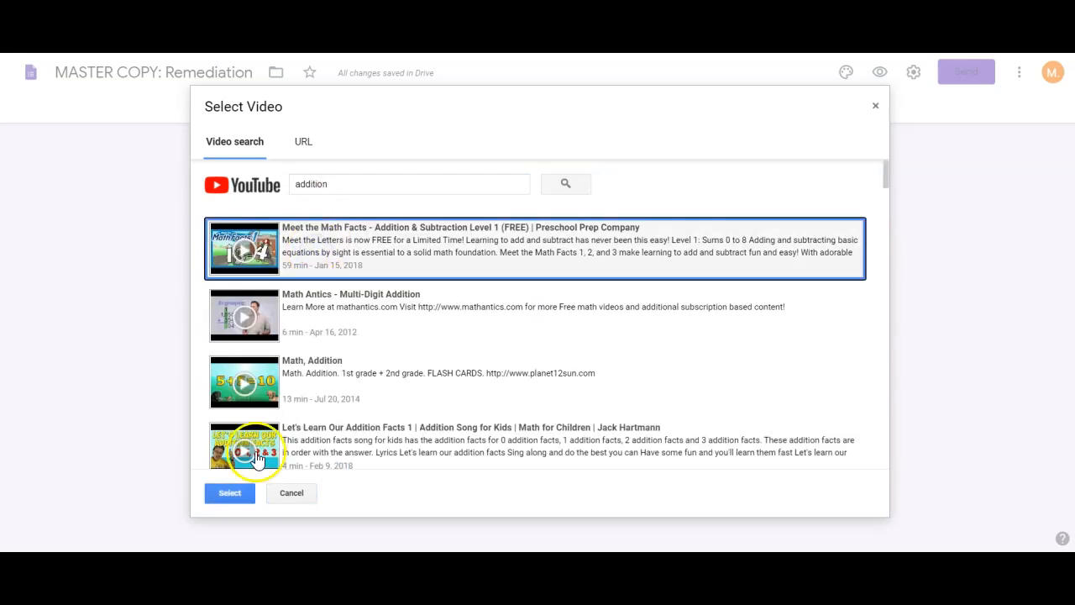
{"action": "left_click", "coordinate": [240, 494]}
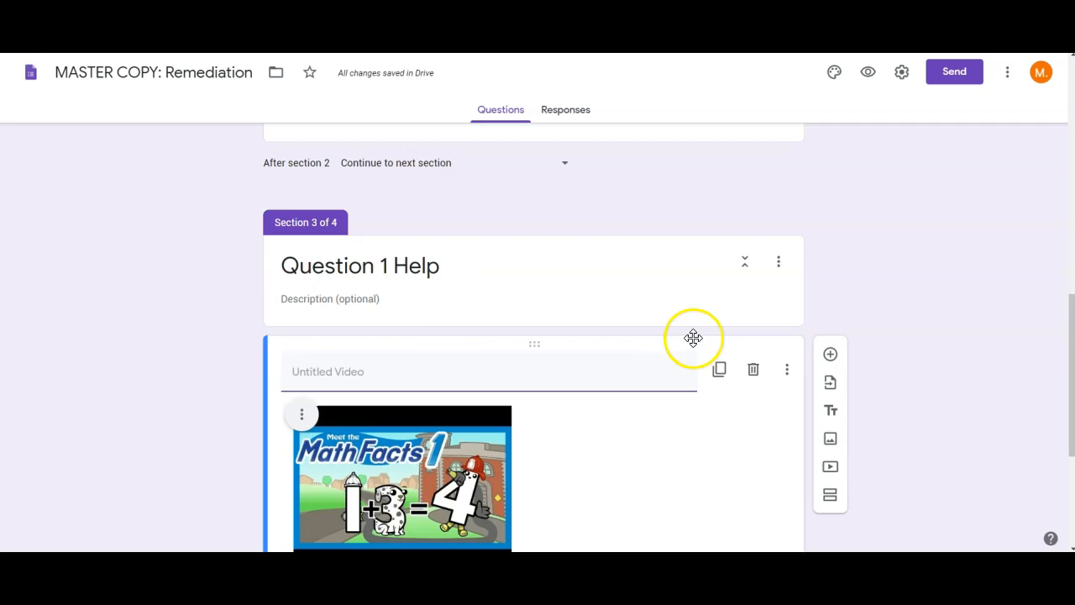
- Review the option for adding a video by YouTube URL, without inserting another video
{"action": "left_click", "coordinate": [828, 468]}
{"action": "left_click", "coordinate": [303, 141]}
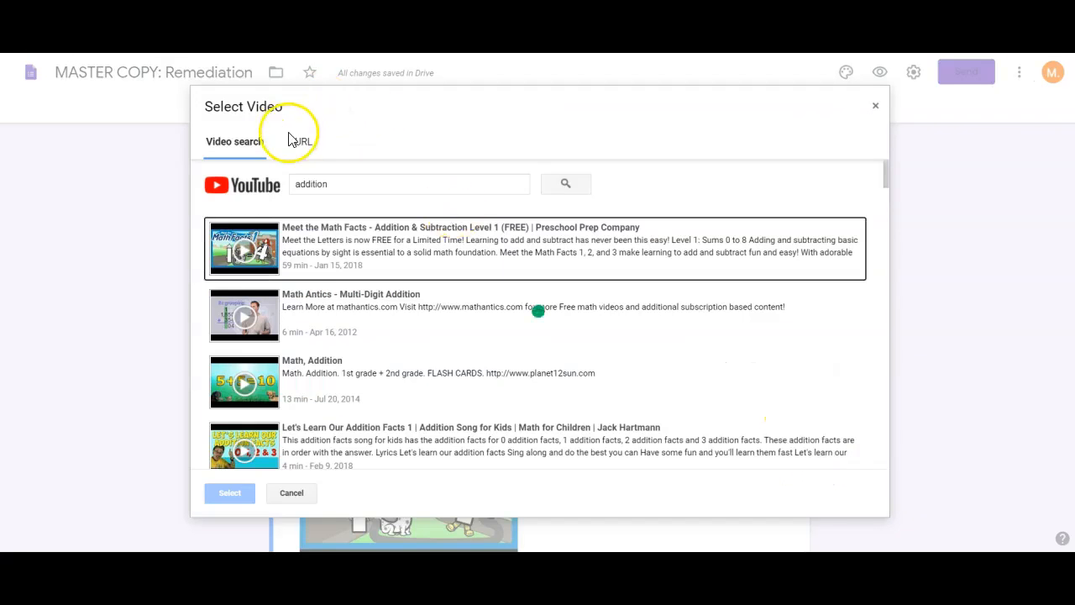
{"action": "left_click", "coordinate": [341, 185]}
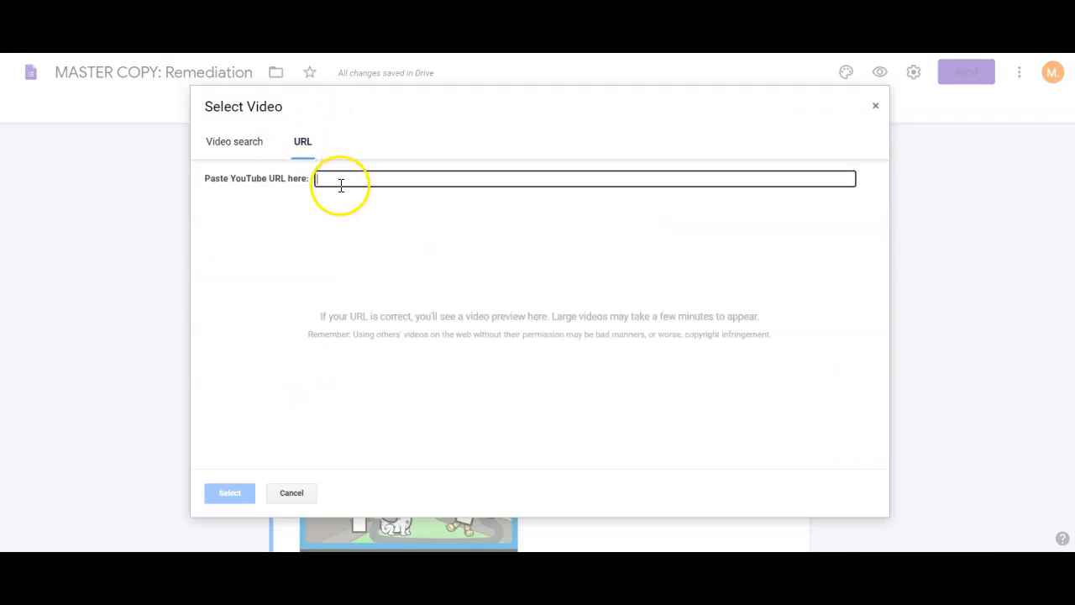
{"action": "left_click", "coordinate": [293, 496]}
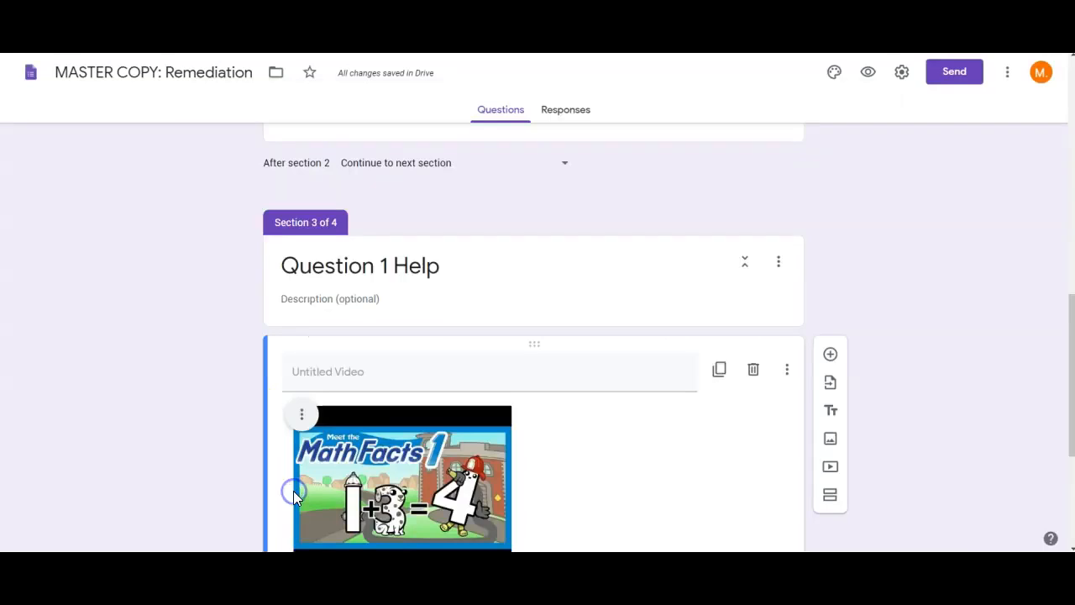
- Center-align the Math Facts video in the Question 1 Help section
{"action": "left_click", "coordinate": [388, 474]}
{"action": "left_click", "coordinate": [563, 445]}
{"action": "left_click", "coordinate": [428, 456]}
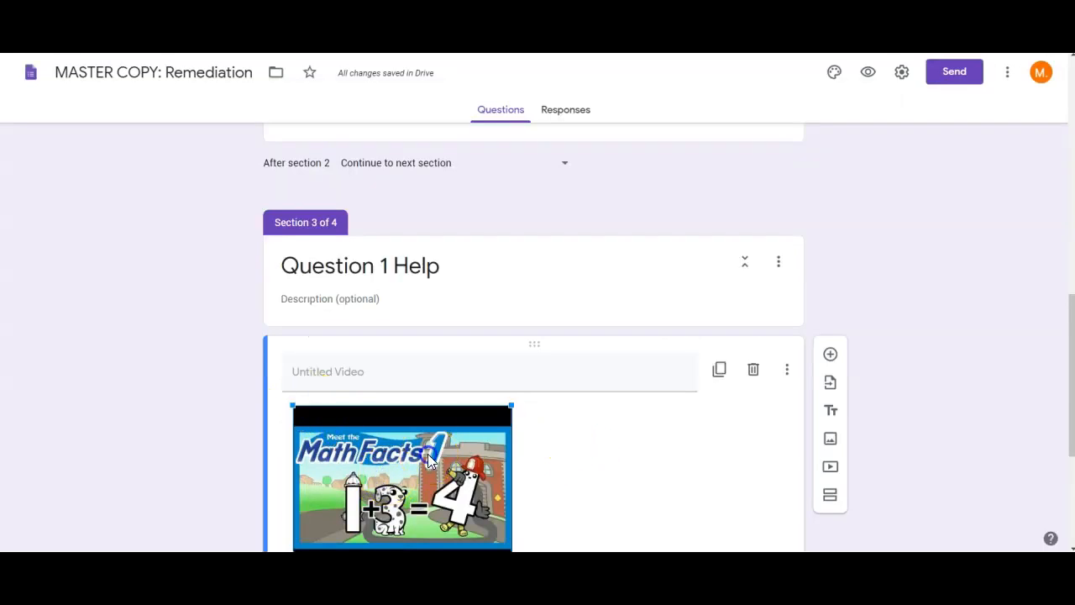
{"action": "left_click", "coordinate": [306, 412]}
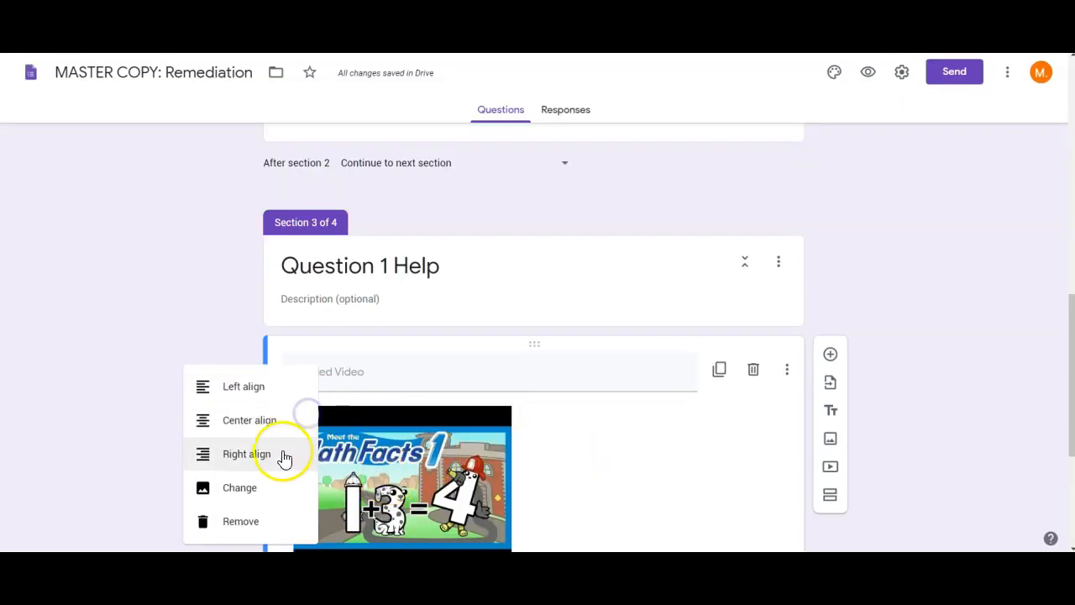
{"action": "left_click", "coordinate": [250, 422]}
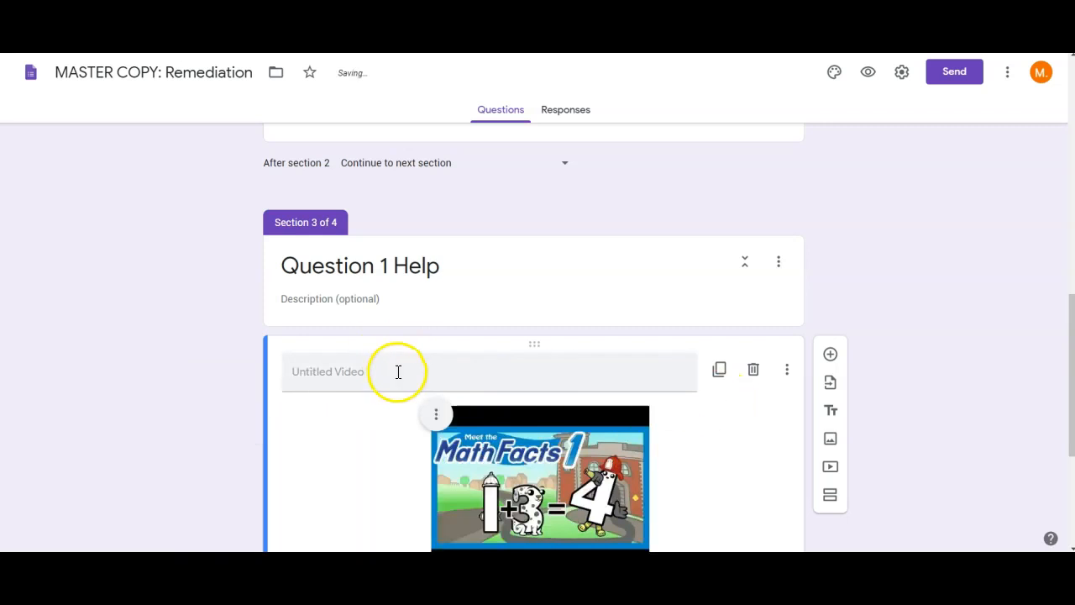
- Add a title and description block headed "Additional Text" above the video in the Question 1 Help section
{"action": "left_click", "coordinate": [367, 298]}
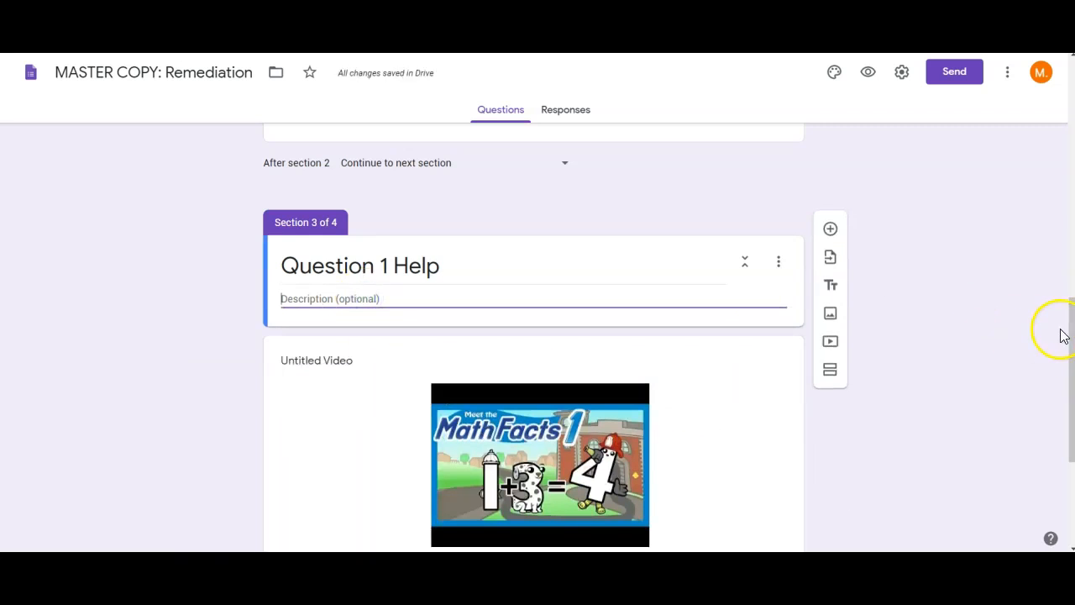
{"action": "scroll", "coordinate": [1067, 319], "scroll_direction": "down", "scroll_amount": 1}
{"action": "left_click", "coordinate": [776, 204]}
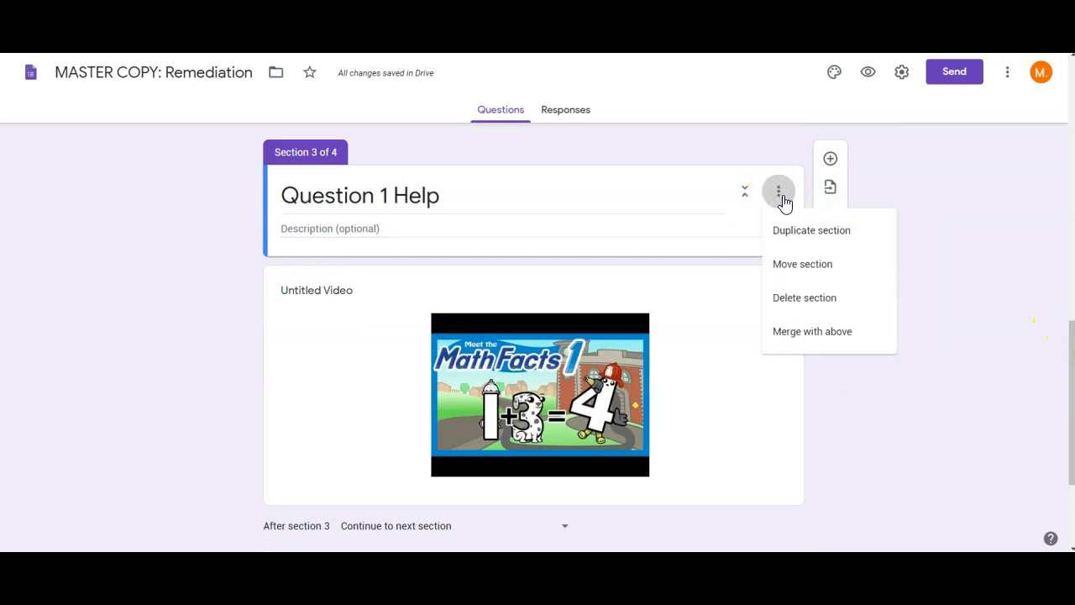
{"action": "left_click", "coordinate": [940, 388]}
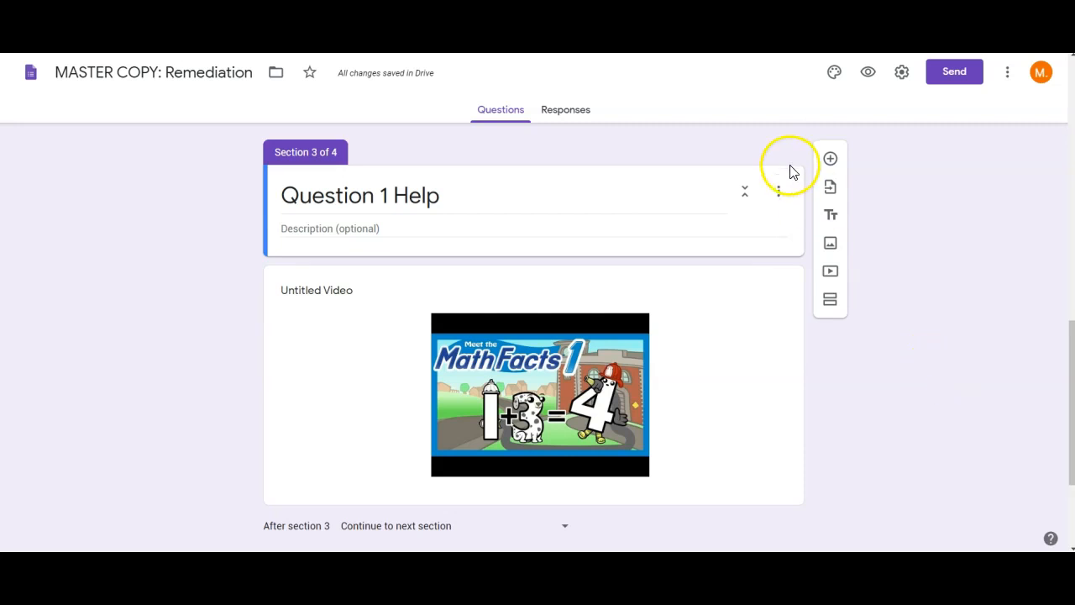
{"action": "left_click", "coordinate": [829, 215]}
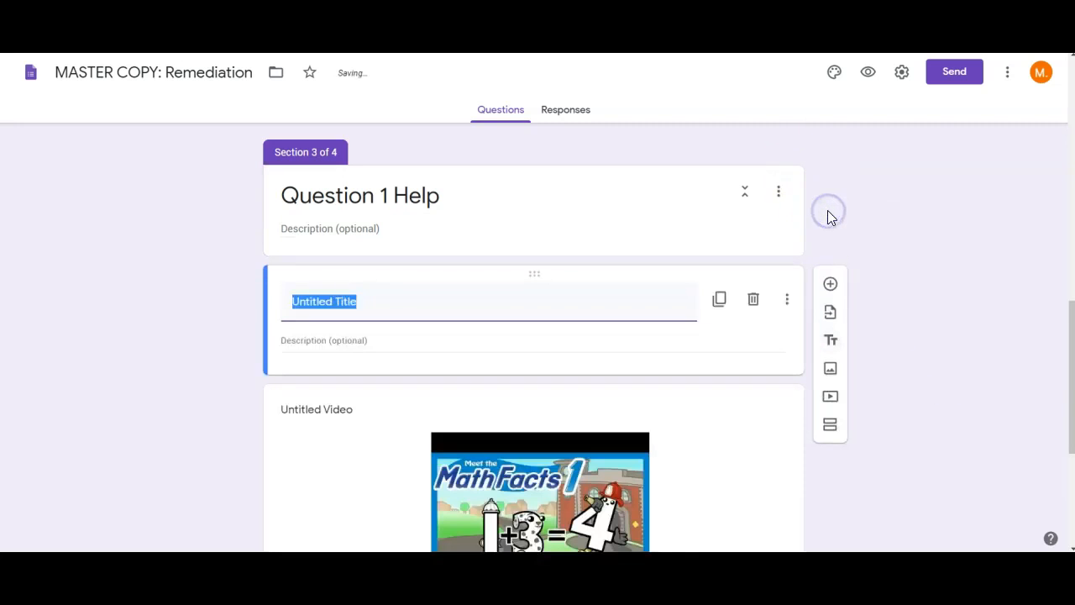
{"action": "type", "text": "Additional Text"}
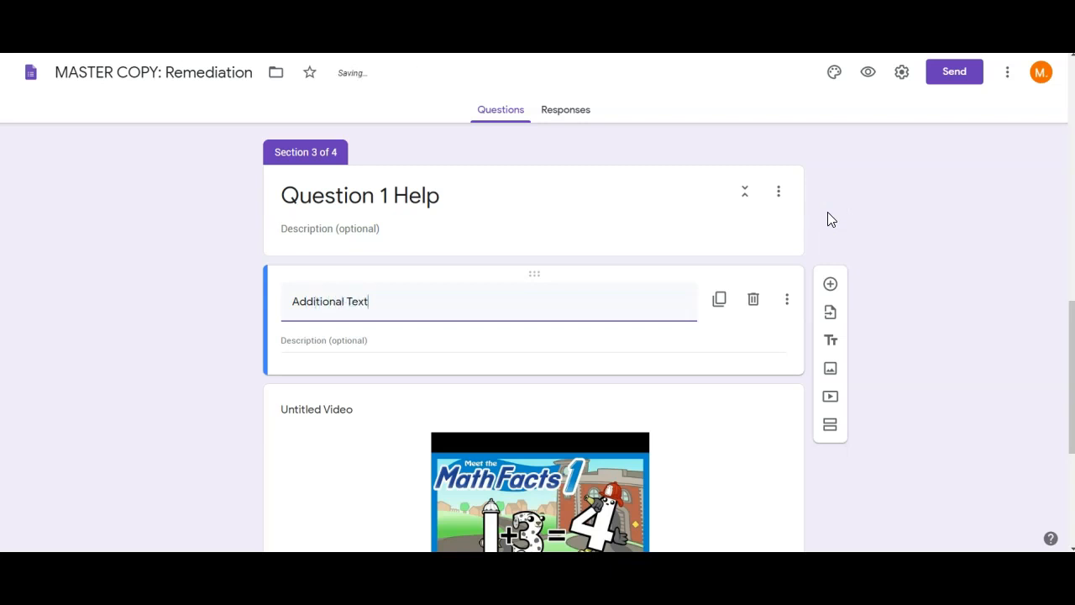
- Review the option for importing questions from another form, without importing any
{"action": "left_click", "coordinate": [830, 317]}
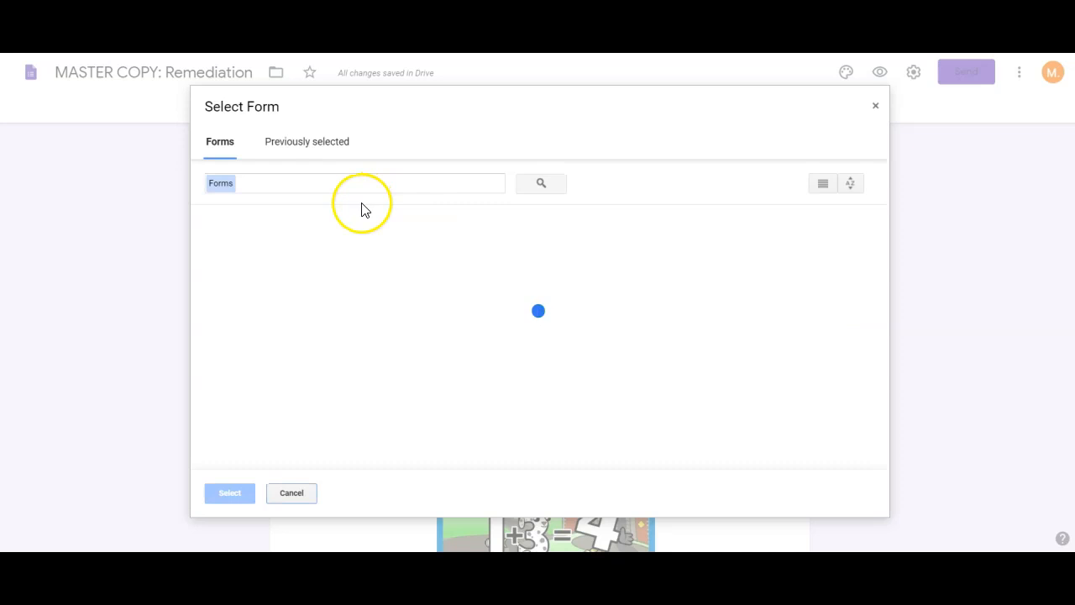
{"action": "left_click", "coordinate": [875, 107]}
{"action": "left_click_drag", "start_coordinate": [1068, 332], "coordinate": [1069, 424]}
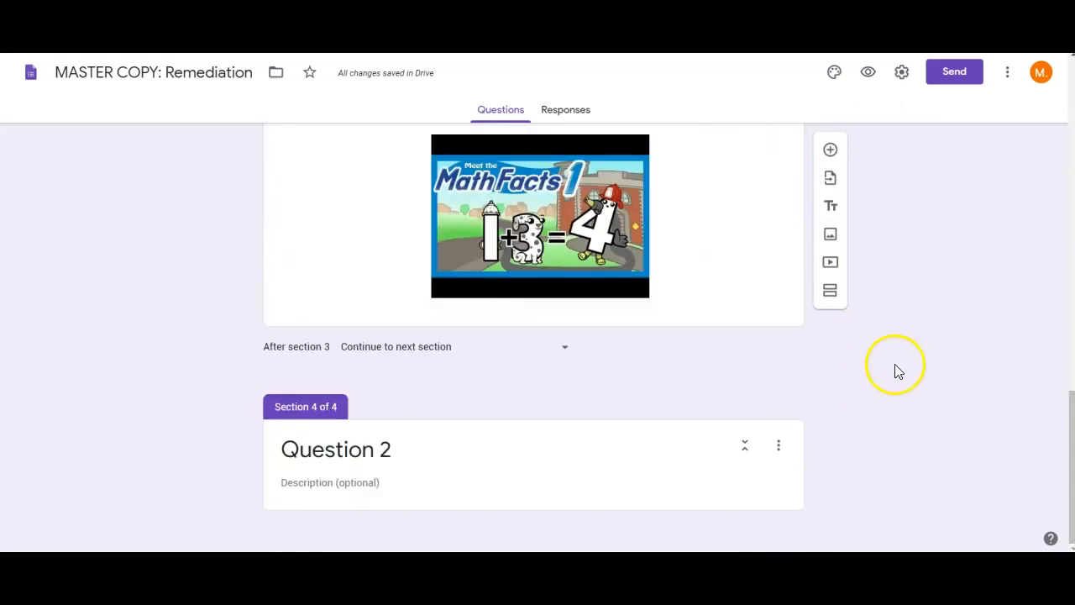
- Add a question to the Question 1 Help section, place it below the video, and enter "5+6=" as its text
{"action": "left_click", "coordinate": [831, 151]}
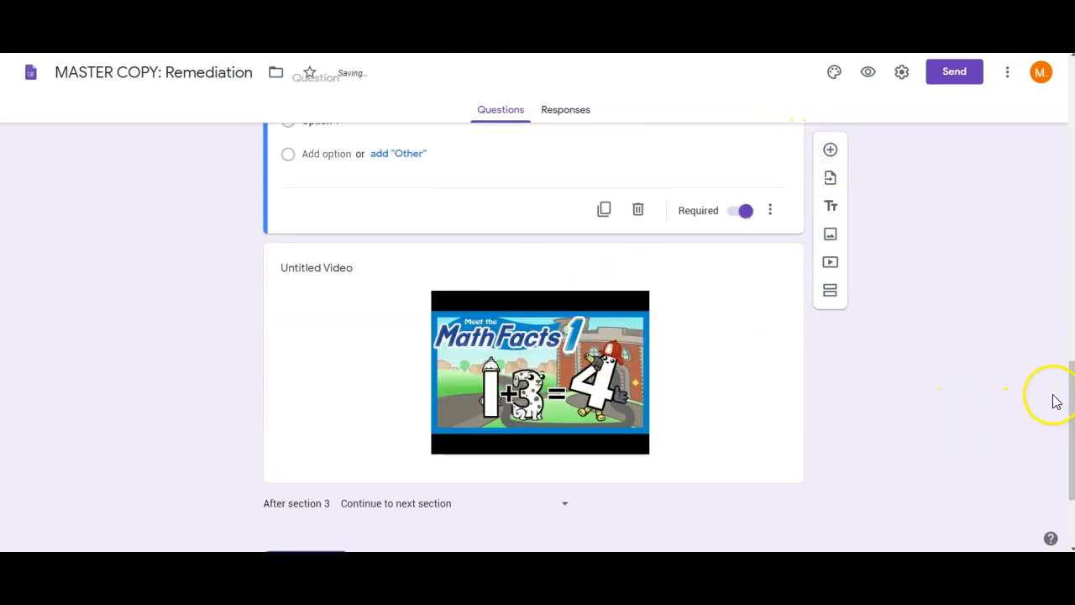
{"action": "left_click_drag", "start_coordinate": [1068, 396], "coordinate": [1066, 372]}
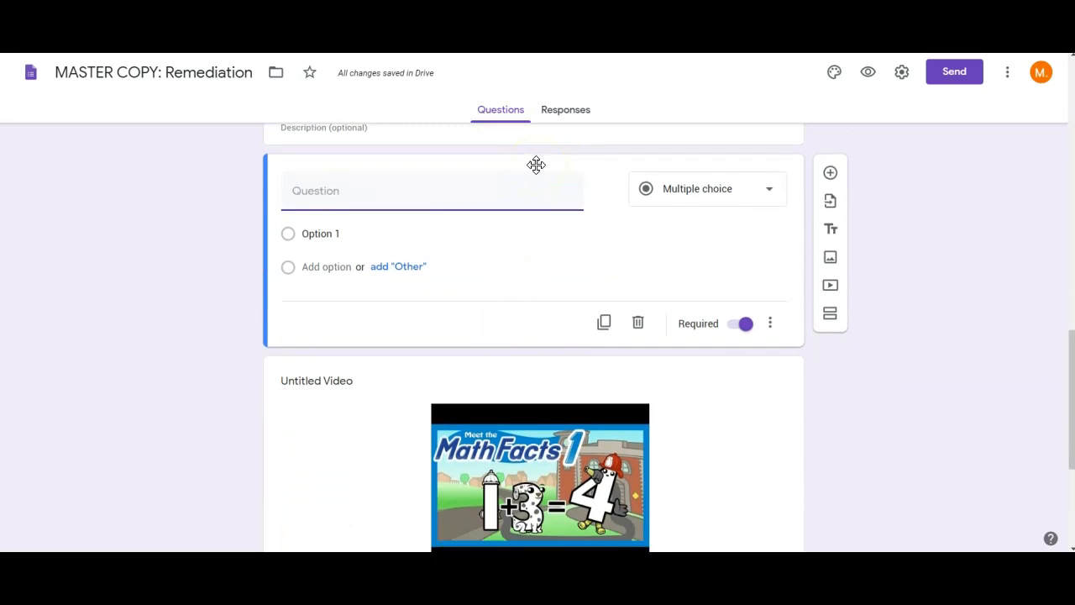
{"action": "left_click_drag", "start_coordinate": [537, 182], "coordinate": [550, 351]}
{"action": "left_click", "coordinate": [408, 408]}
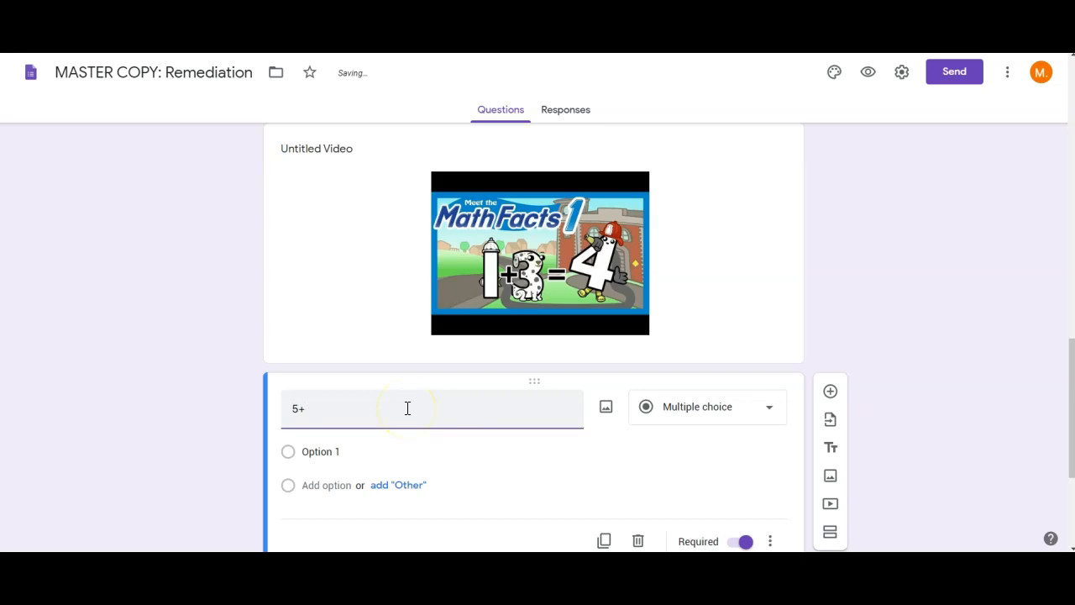
- Try the Dropdown type on the "5+6=" question and settle on Short answer
{"action": "left_click", "coordinate": [696, 411]}
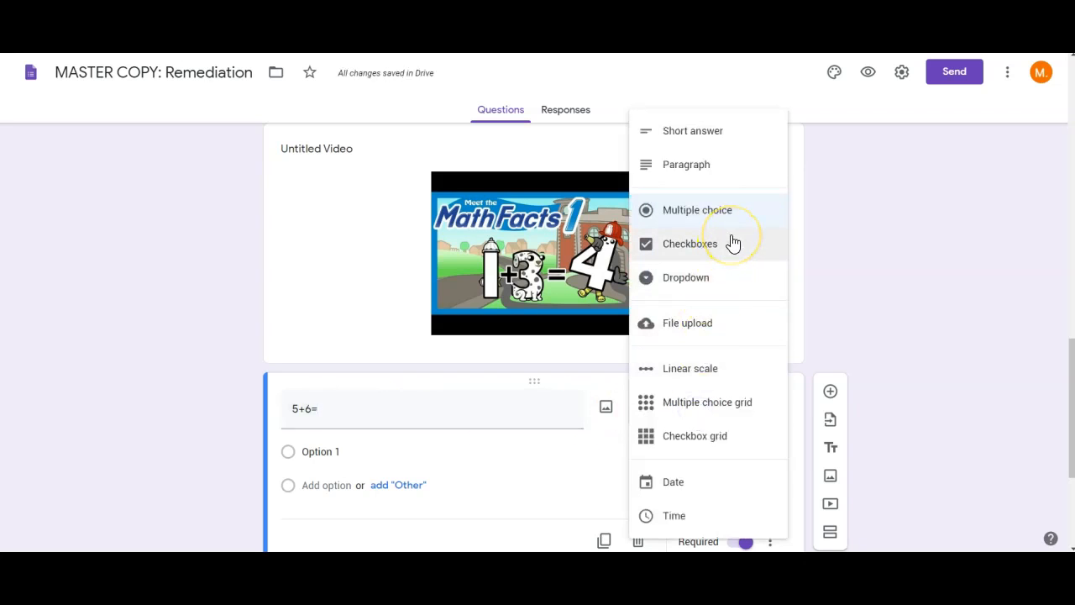
{"action": "left_click", "coordinate": [733, 290]}
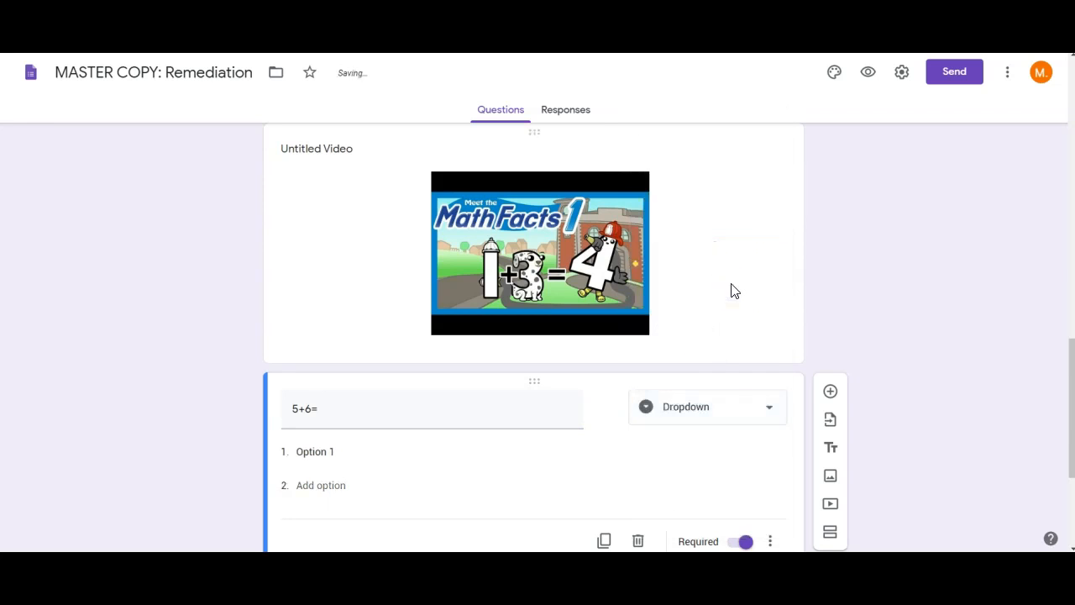
{"action": "left_click", "coordinate": [703, 409]}
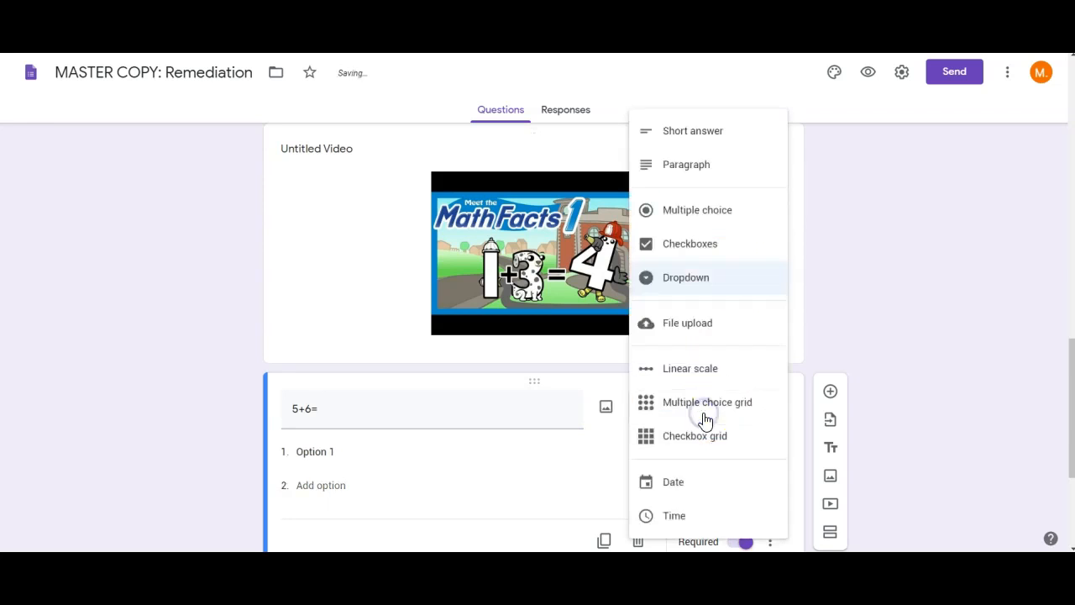
{"action": "left_click", "coordinate": [728, 134]}
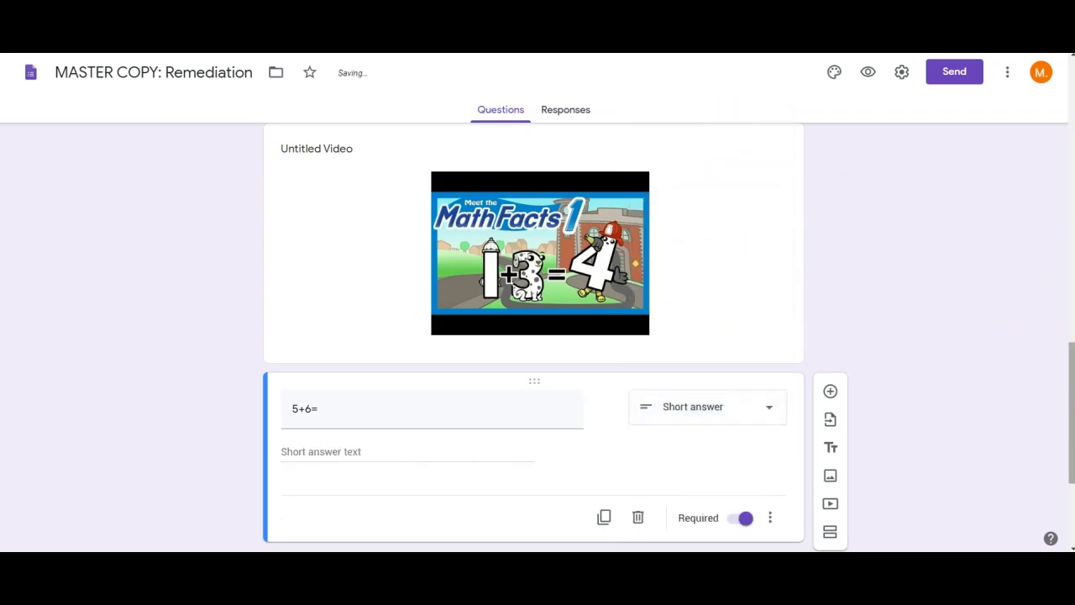
- Turn on response validation for the "5+6=" short answer question
{"action": "scroll", "coordinate": [1065, 369], "scroll_direction": "down", "scroll_amount": 2}
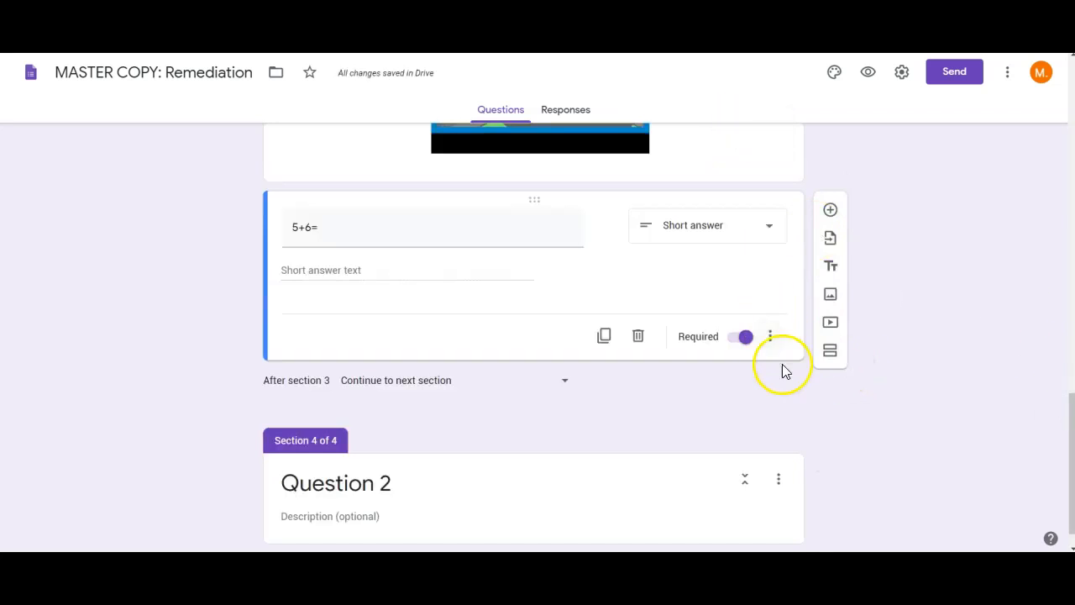
{"action": "left_click", "coordinate": [773, 343]}
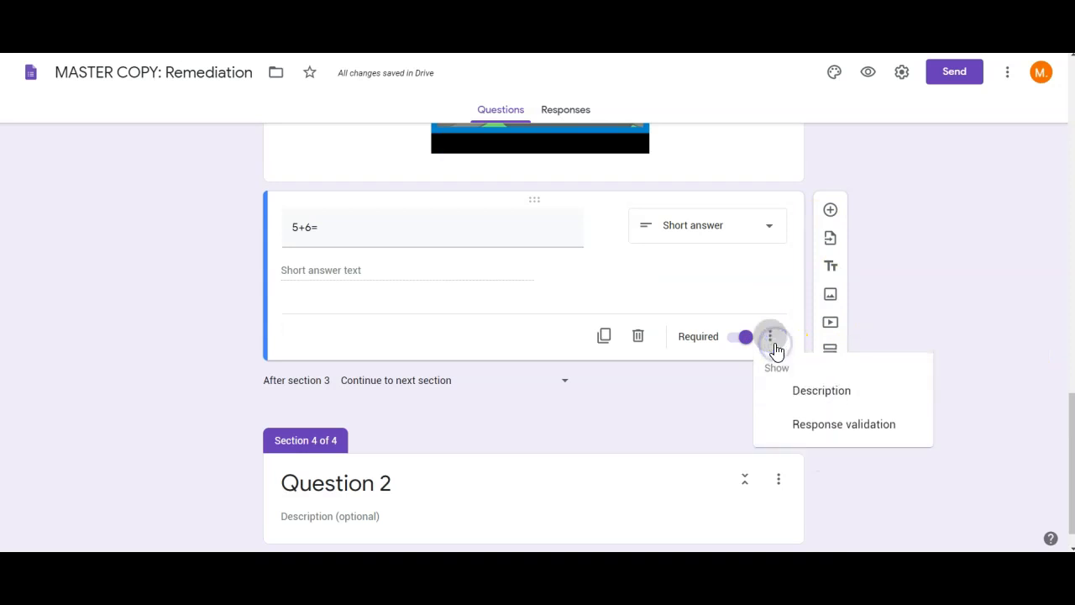
{"action": "left_click", "coordinate": [824, 427]}
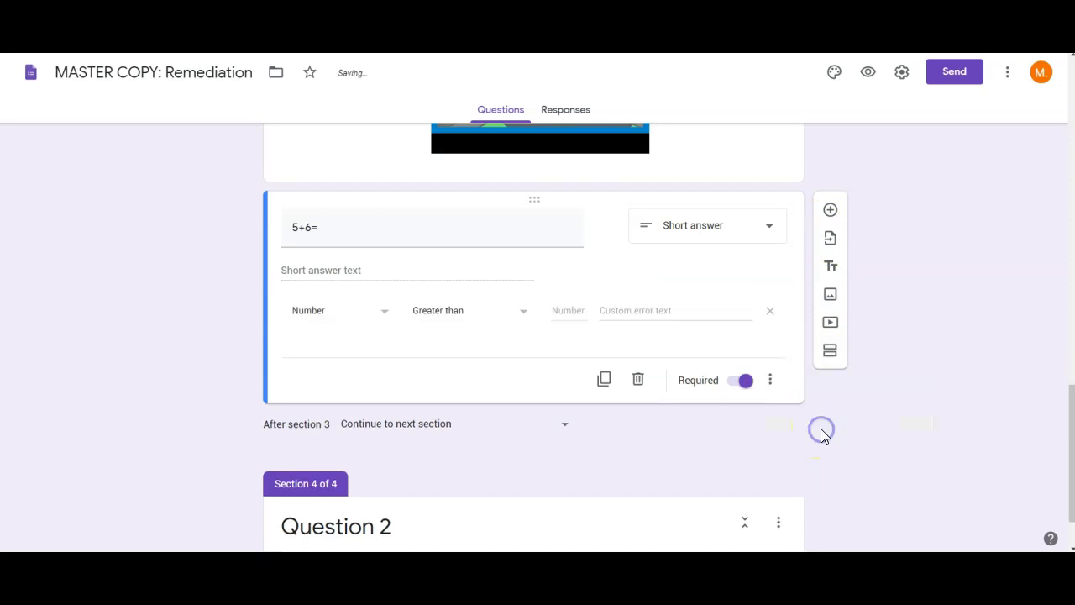
- Try a Text validation rule requiring the answer to contain "six", clear the value, and check the other text conditions
{"action": "left_click", "coordinate": [353, 314]}
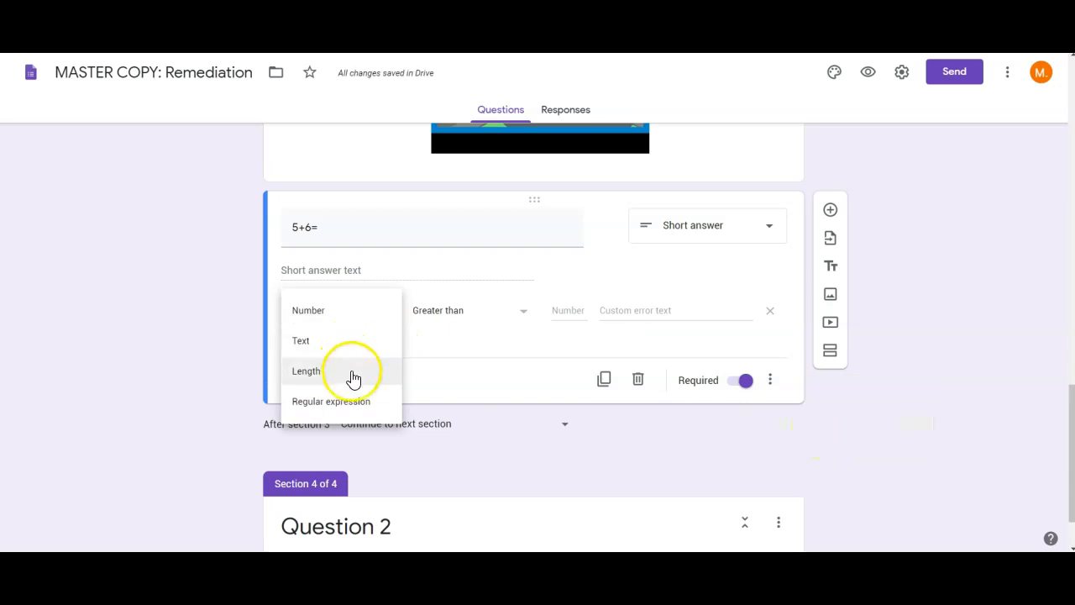
{"action": "left_click", "coordinate": [344, 341]}
{"action": "left_click", "coordinate": [466, 314]}
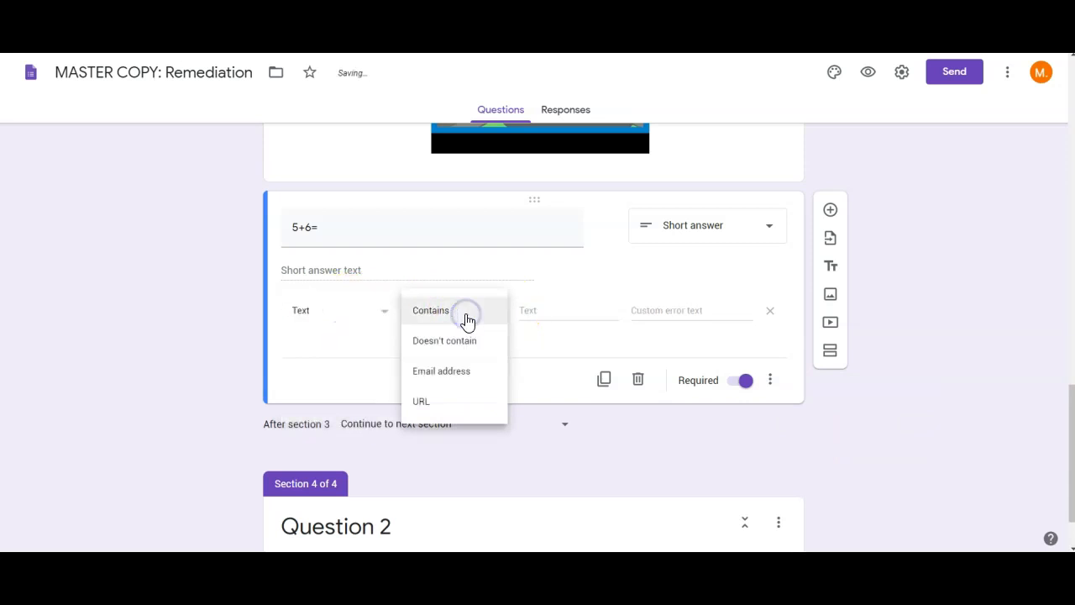
{"action": "left_click", "coordinate": [541, 309]}
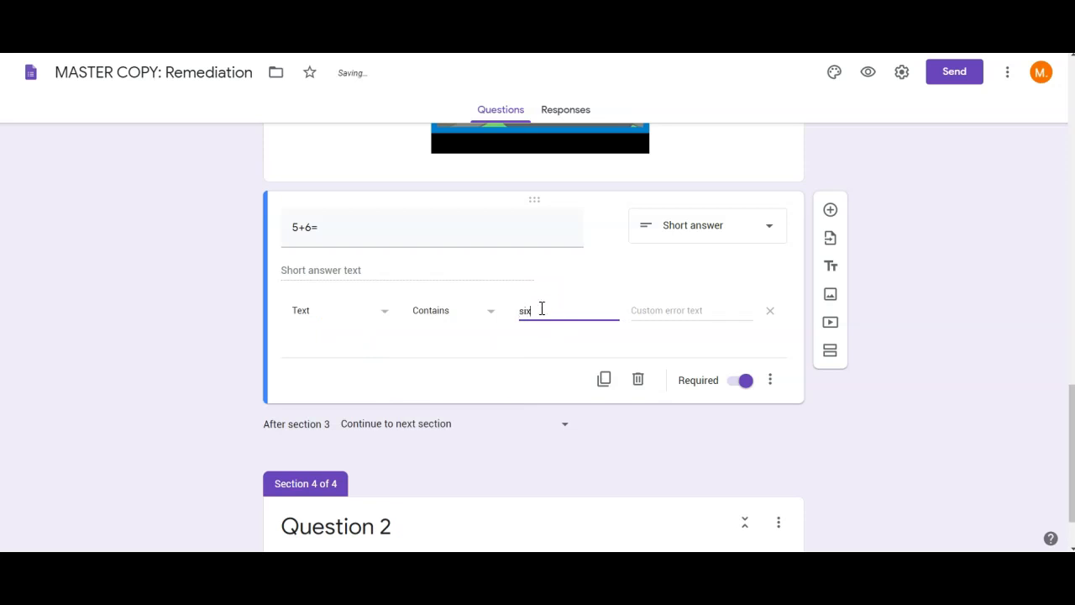
{"action": "key", "text": "BackSpace"}
{"action": "left_click", "coordinate": [444, 311]}
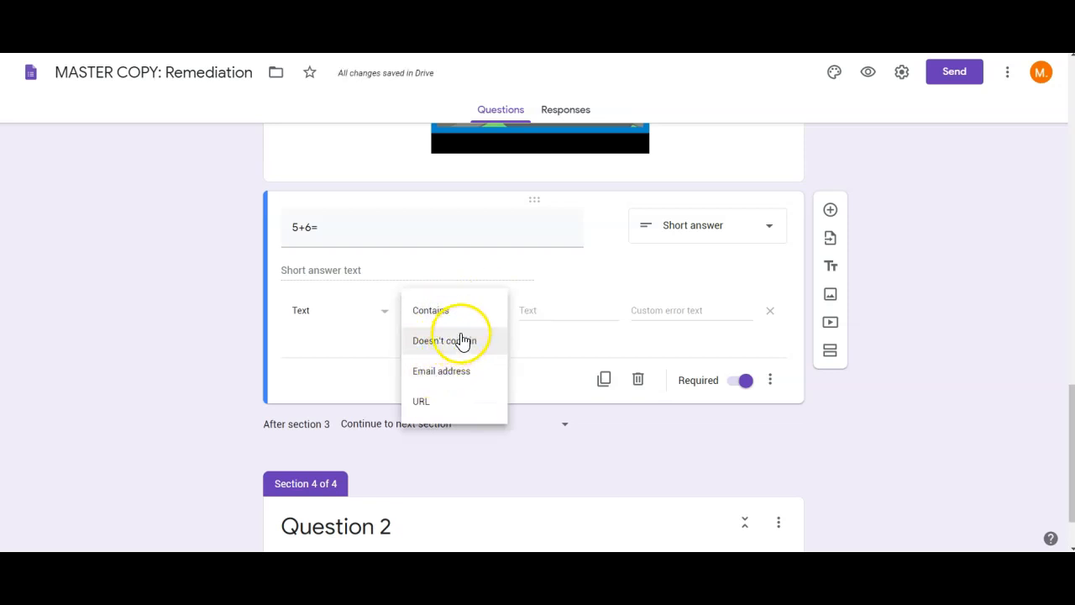
- Set the "5+6=" validation to Number, Equal to 11, with the custom error text "Extra Help Here"
{"action": "left_click", "coordinate": [336, 312]}
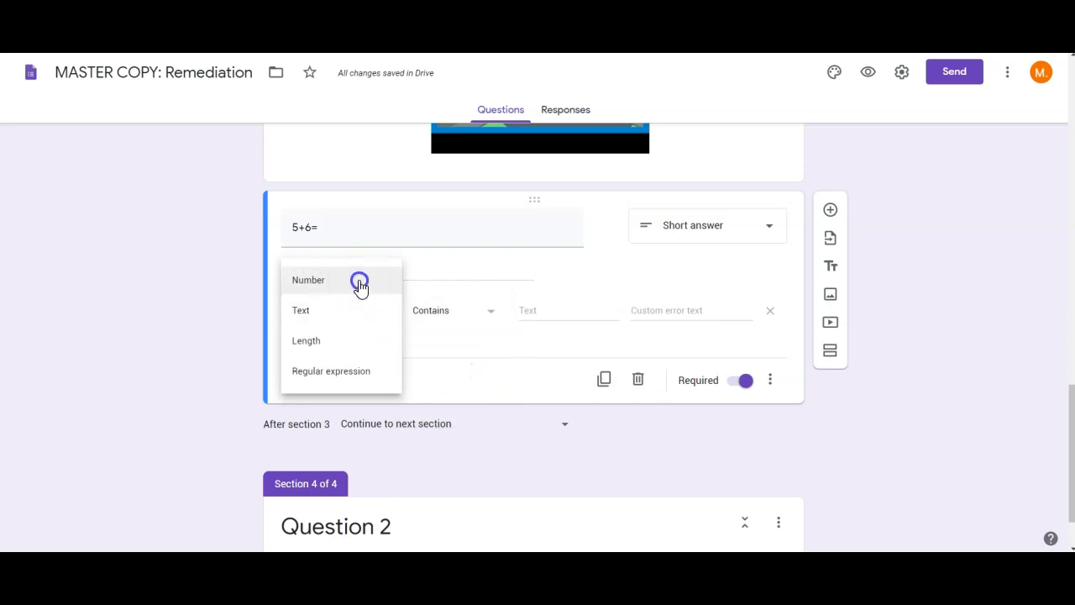
{"action": "left_click", "coordinate": [359, 280]}
{"action": "left_click", "coordinate": [465, 314]}
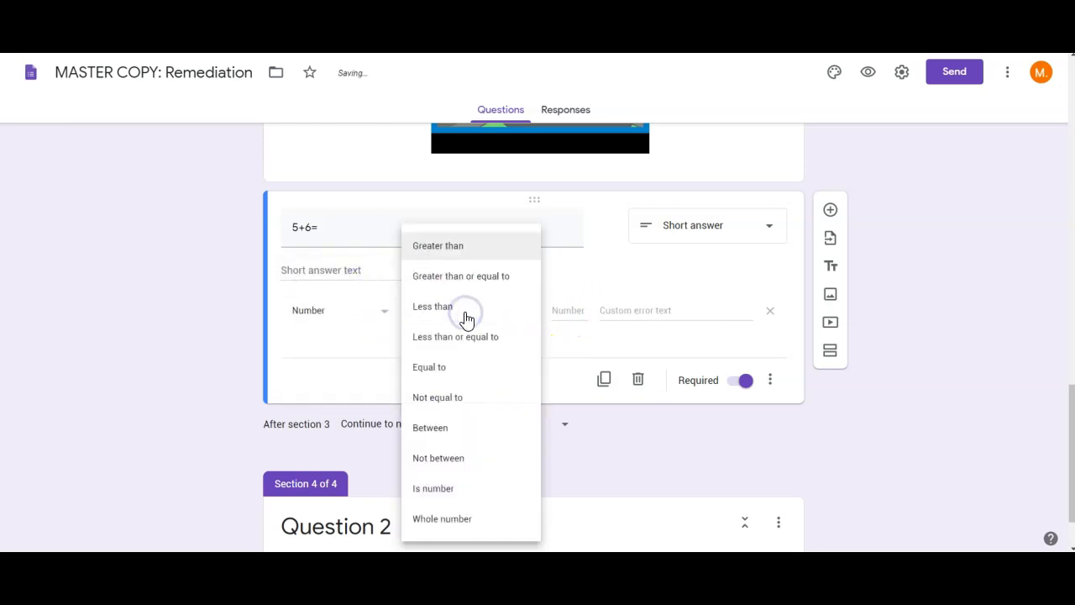
{"action": "left_click", "coordinate": [473, 365]}
{"action": "left_click", "coordinate": [559, 313]}
{"action": "left_click", "coordinate": [622, 312]}
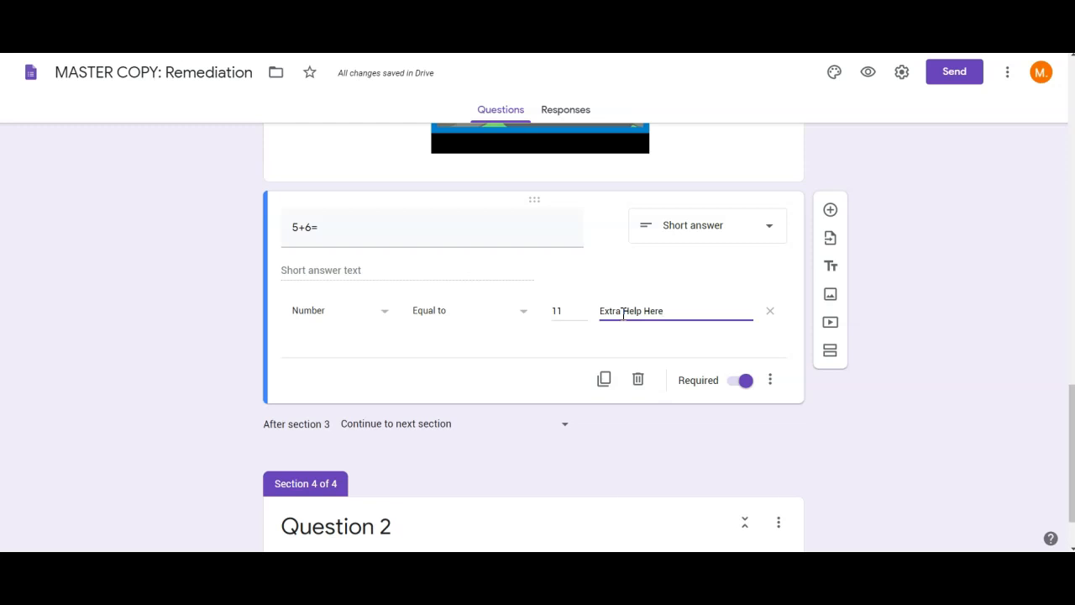
- Route section 3 to section 4 (Question 2), and change its destination to section 2 (Question 1)
{"action": "left_click", "coordinate": [513, 424]}
{"action": "left_click", "coordinate": [447, 494]}
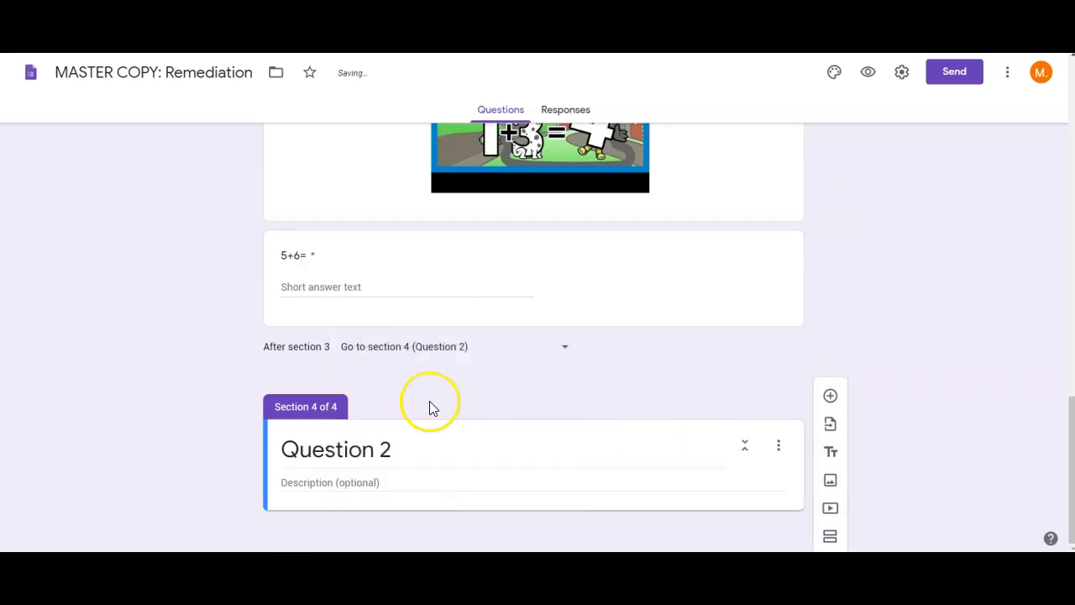
{"action": "left_click", "coordinate": [443, 350]}
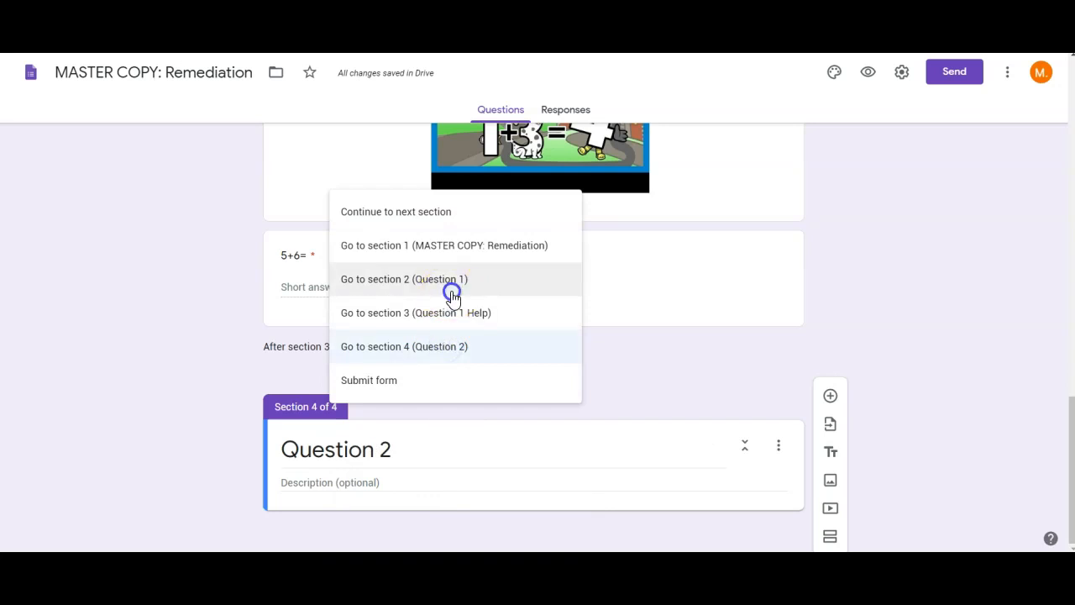
{"action": "left_click", "coordinate": [452, 290]}
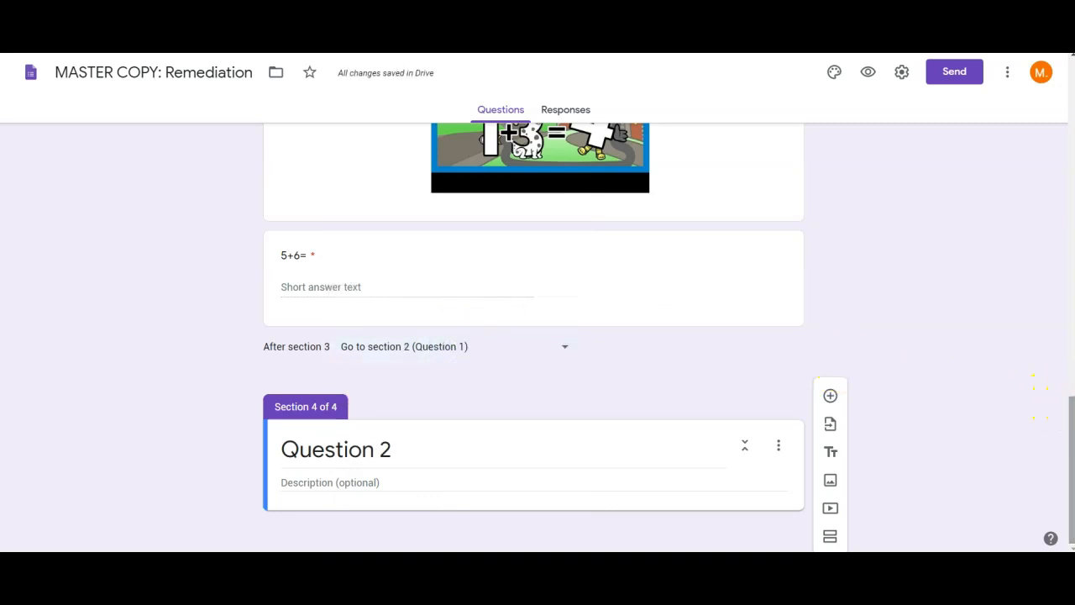
- Add a multiple choice question "3-3=" with the answer option 0 to the Question 2 section
{"action": "left_click", "coordinate": [828, 398]}
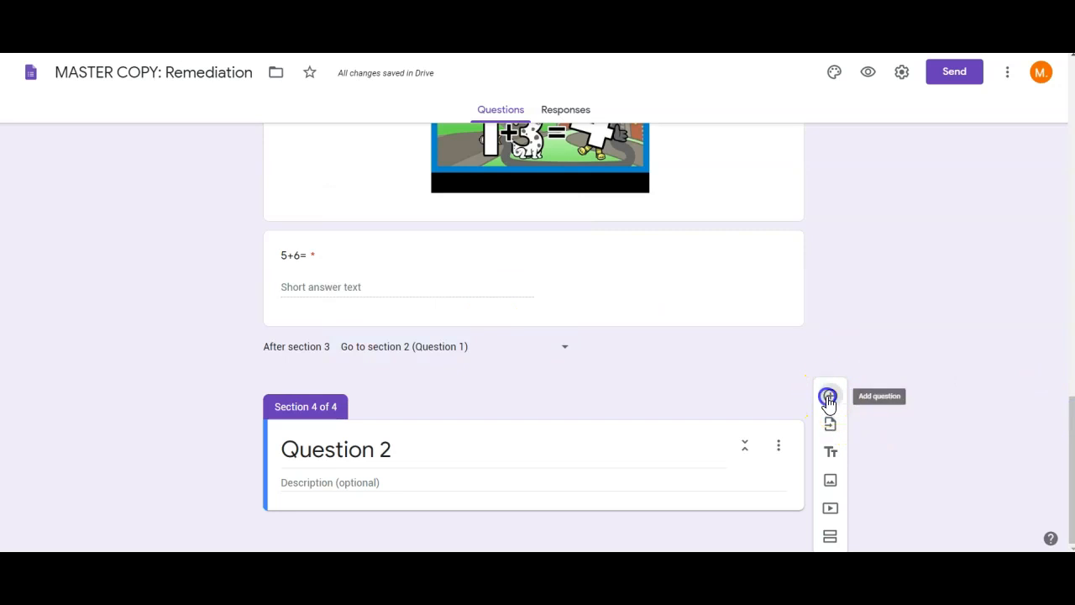
{"action": "left_click_drag", "start_coordinate": [1071, 396], "coordinate": [1068, 493]}
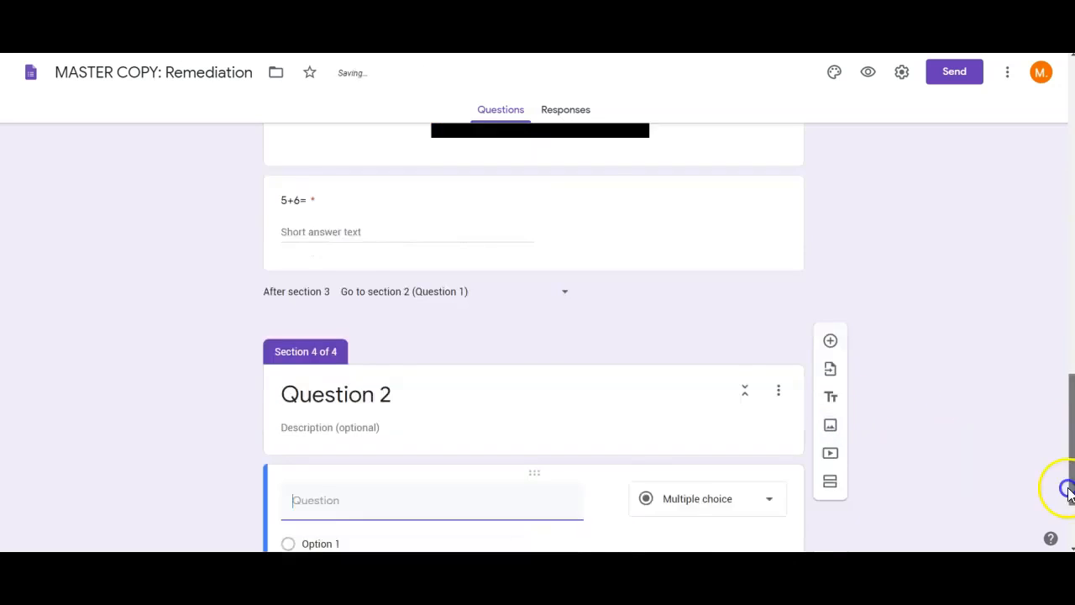
{"action": "left_click", "coordinate": [395, 349]}
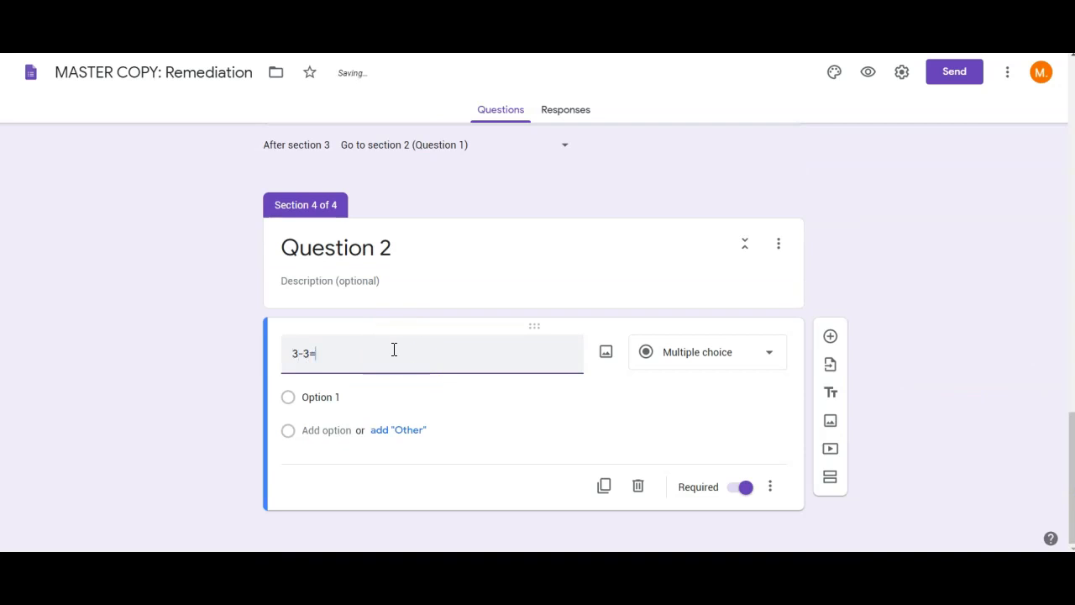
{"action": "left_click", "coordinate": [336, 402]}
{"action": "type", "text": "0"}
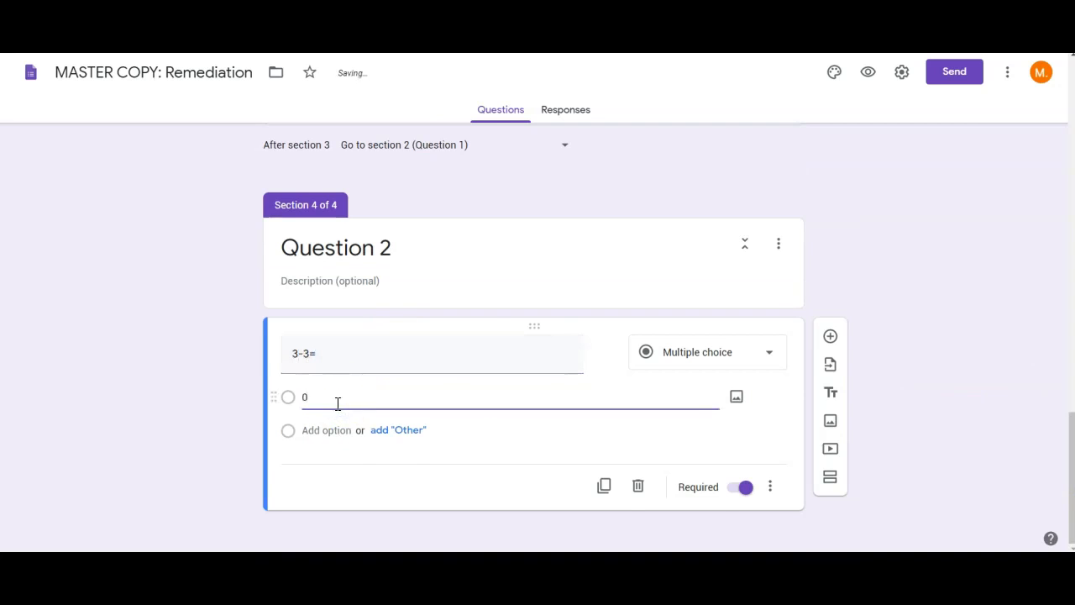
- Try the Linear scale and Multiple choice grid types on the "3-3=" question, and check the grid's additional options
{"action": "left_click", "coordinate": [717, 353]}
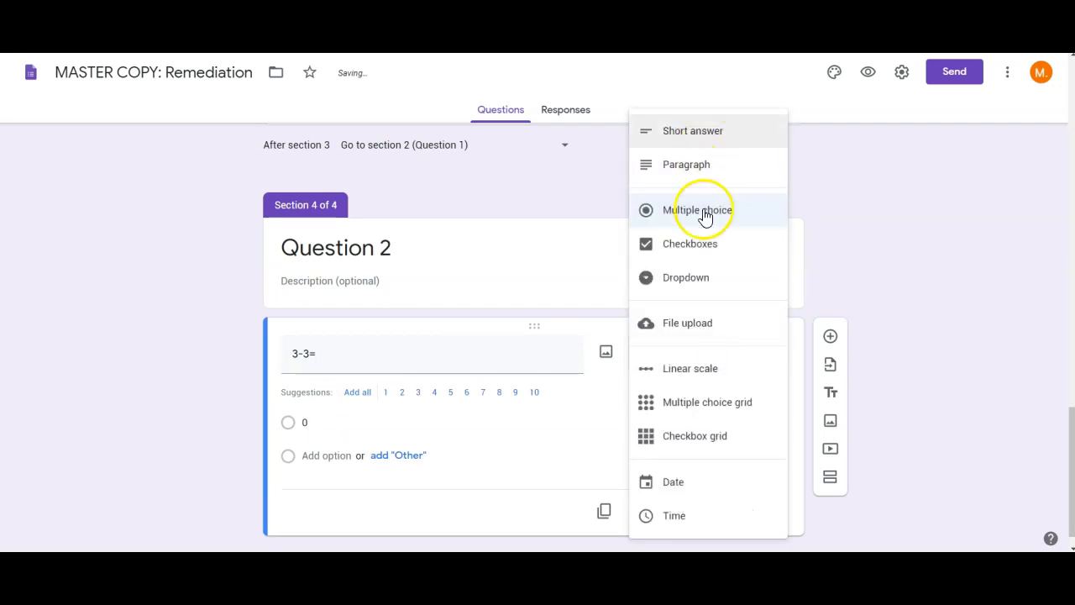
{"action": "left_click", "coordinate": [697, 368]}
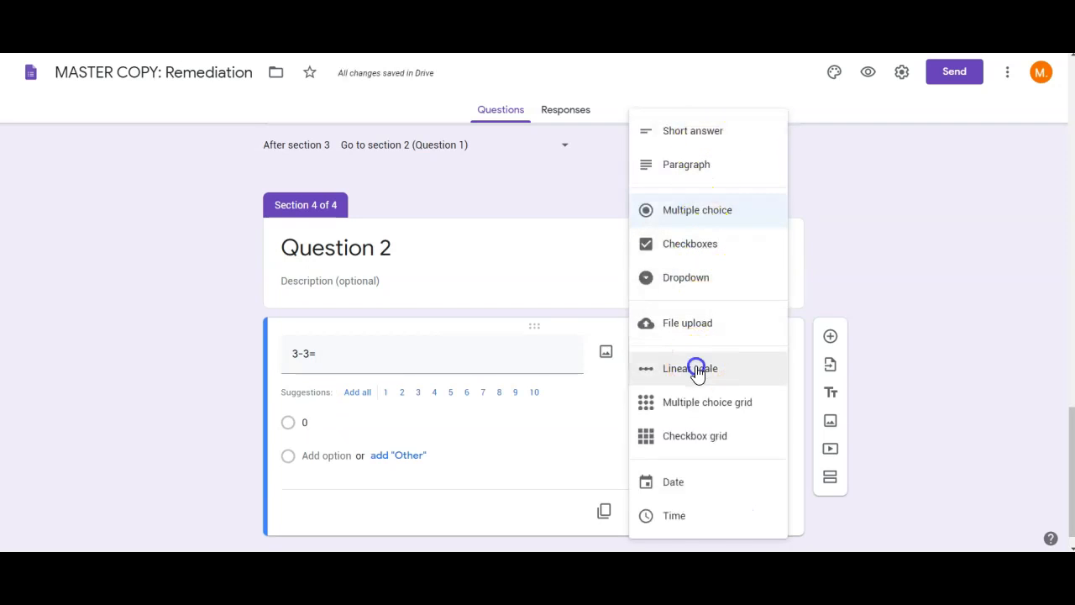
{"action": "left_click", "coordinate": [700, 367]}
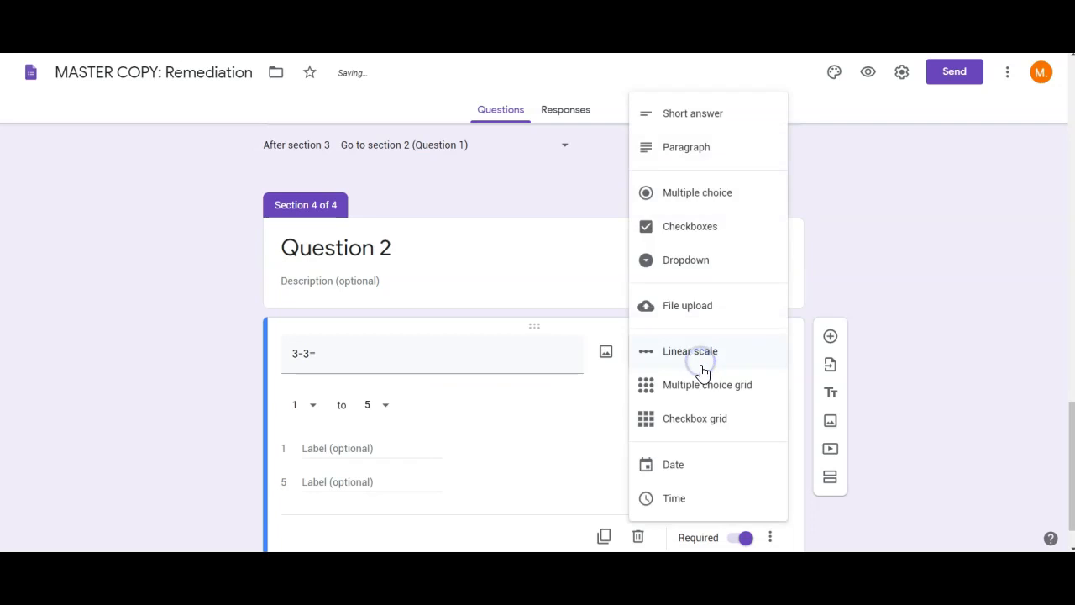
{"action": "left_click", "coordinate": [704, 387]}
{"action": "left_click", "coordinate": [713, 368]}
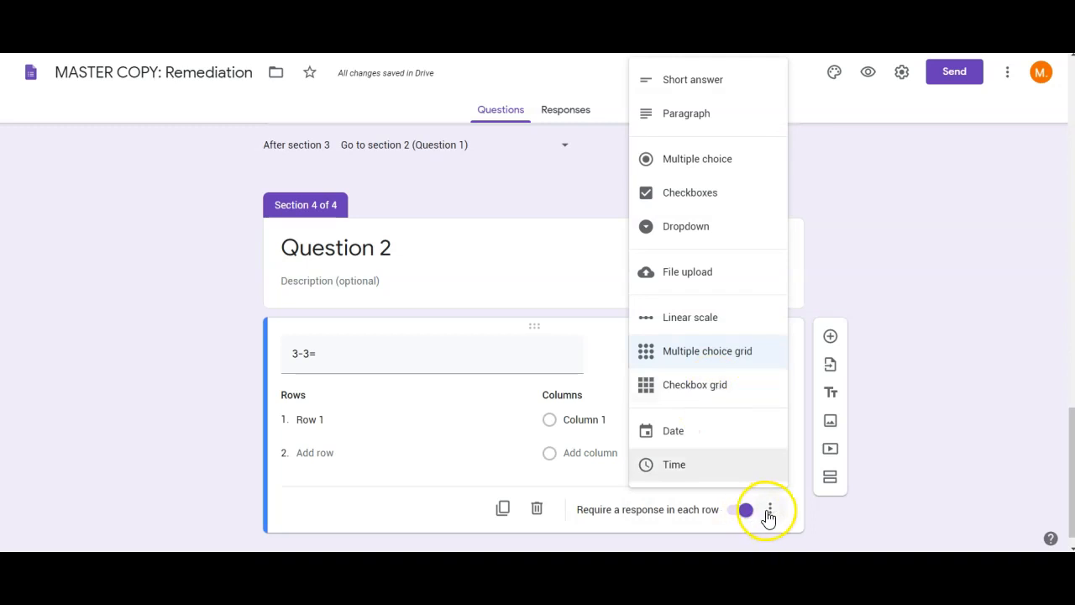
{"action": "left_click", "coordinate": [902, 509]}
{"action": "left_click", "coordinate": [772, 510]}
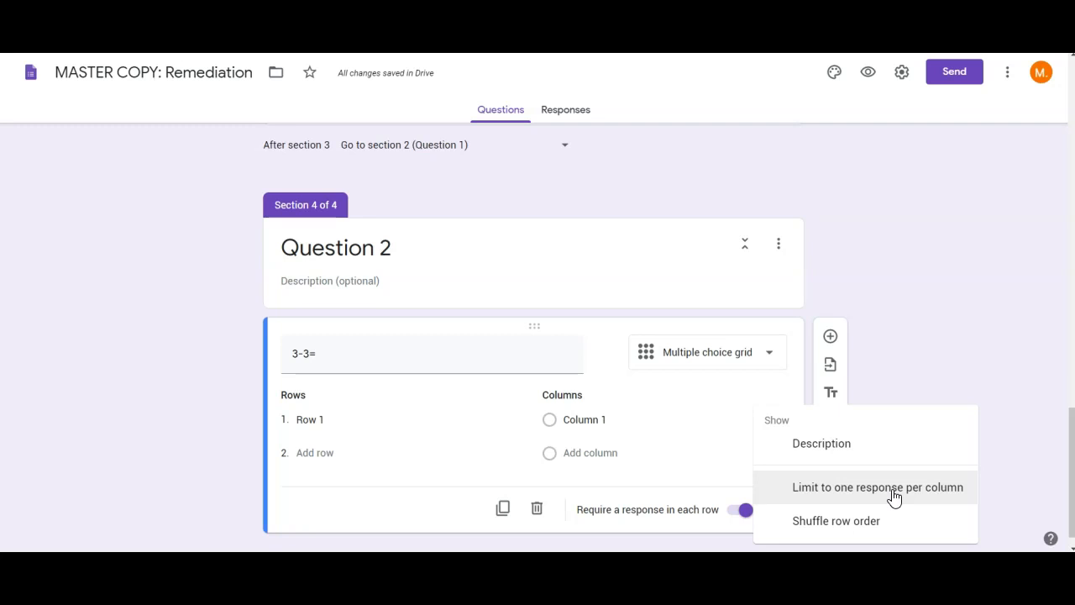
{"action": "left_click", "coordinate": [758, 353]}
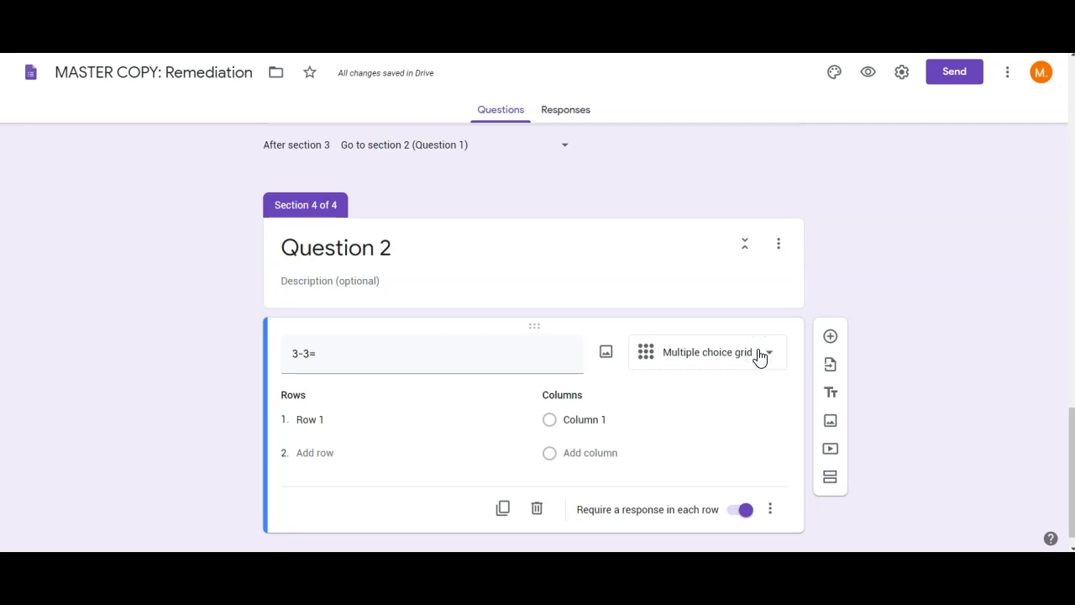
- Change the "3-3=" question to Checkboxes and check which additional options that type offers
{"action": "right_click", "coordinate": [759, 353]}
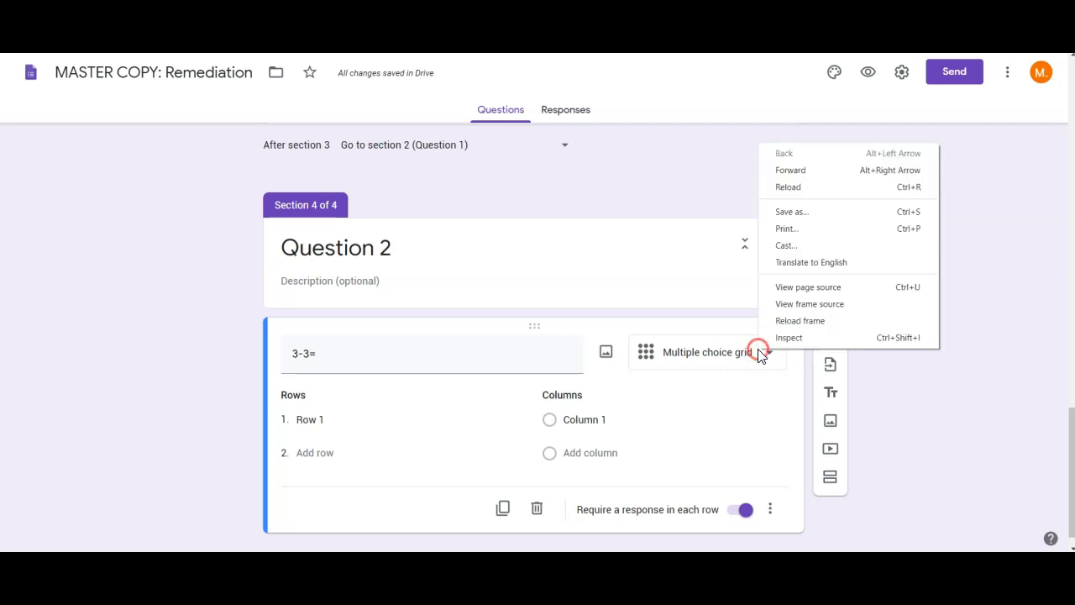
{"action": "left_click", "coordinate": [759, 352]}
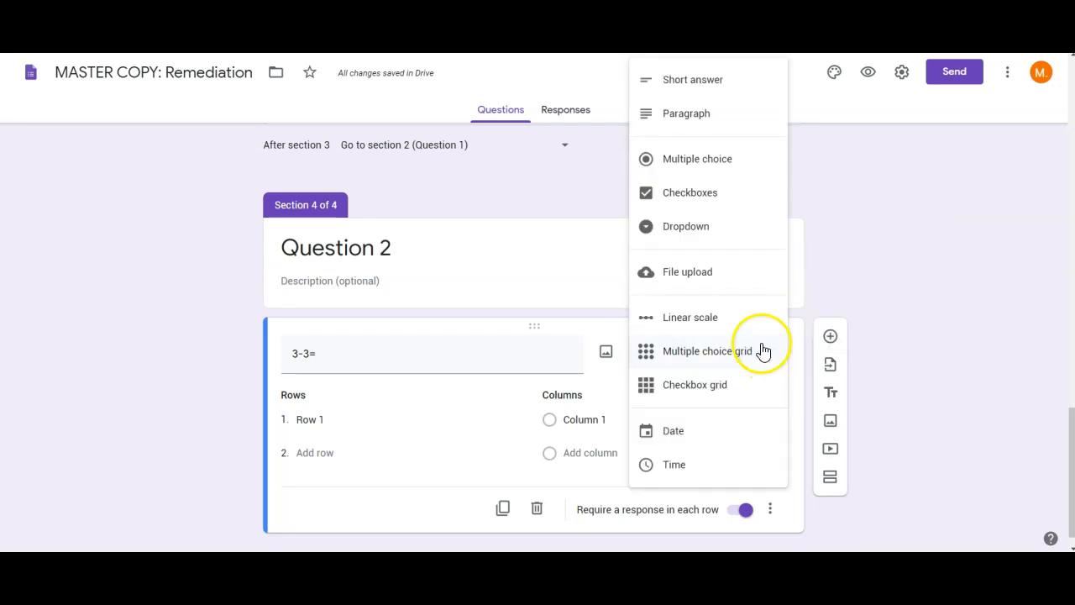
{"action": "left_click", "coordinate": [720, 194]}
{"action": "left_click", "coordinate": [771, 498]}
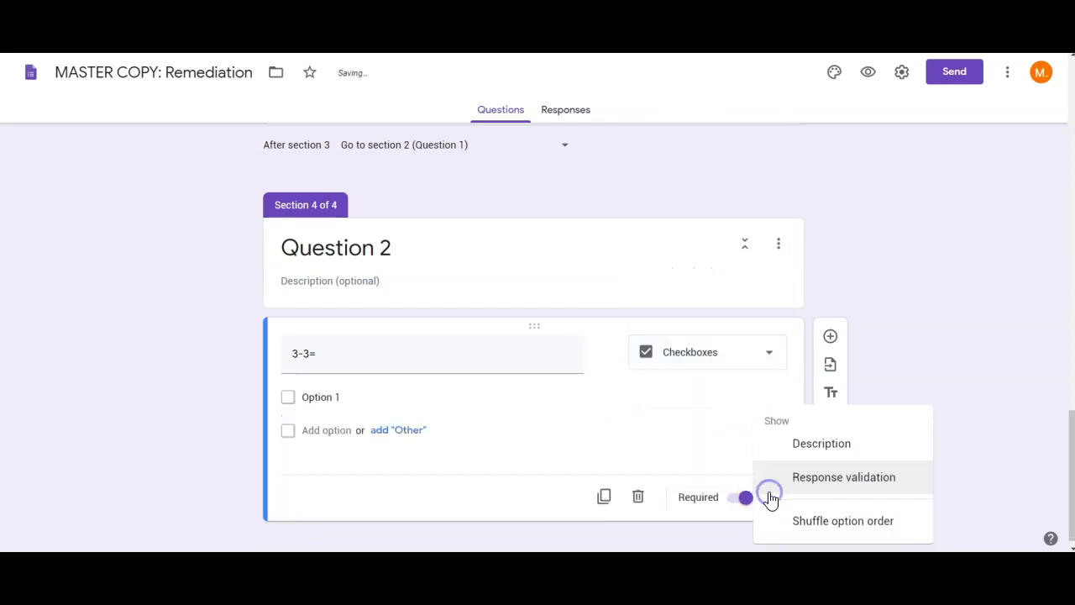
{"action": "left_click", "coordinate": [824, 487]}
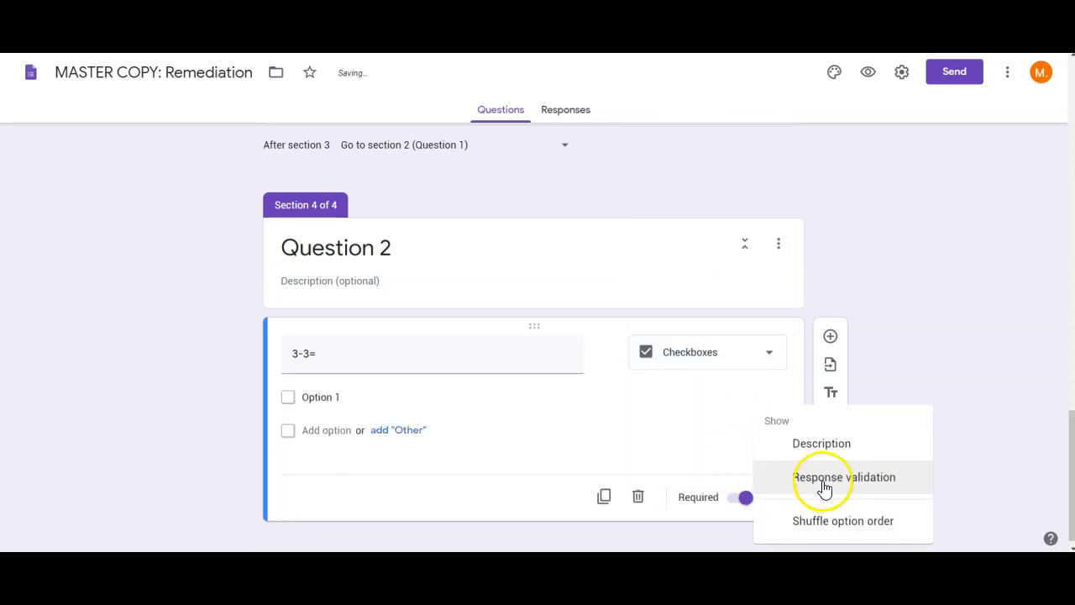
{"action": "left_click", "coordinate": [771, 497]}
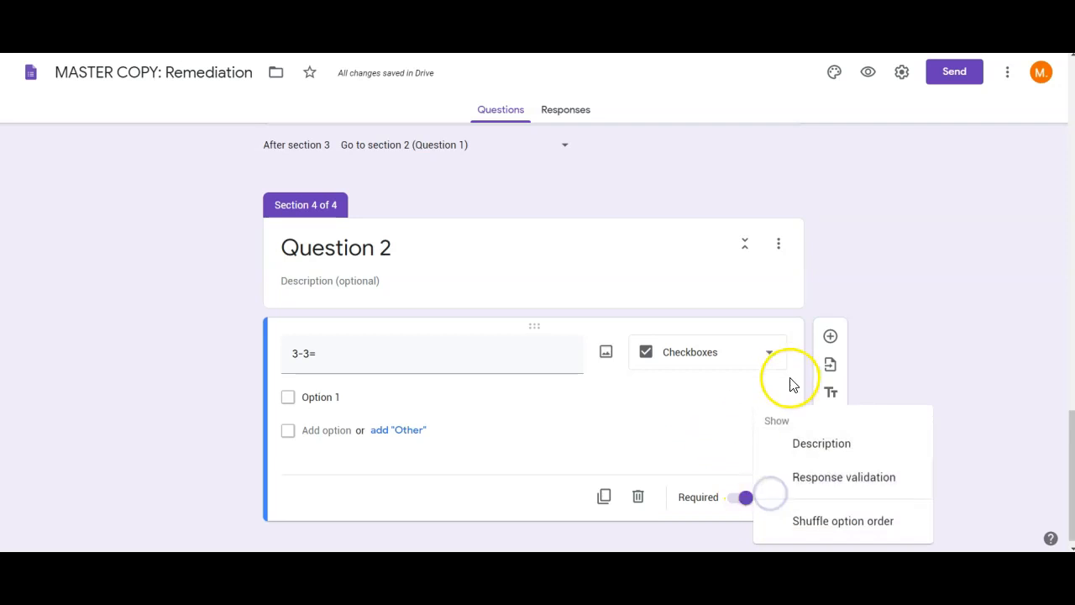
{"action": "left_click", "coordinate": [698, 461]}
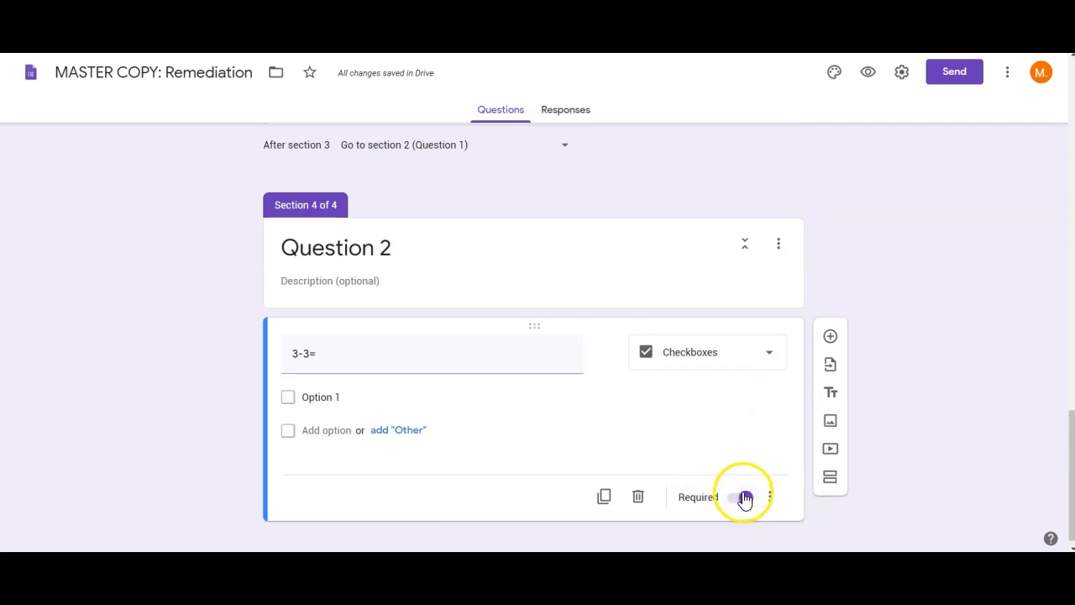
- Give the "3-3=" question the answer options 0, 2, 6 and 8
{"action": "left_click", "coordinate": [342, 398]}
{"action": "type", "text": "0"}
{"action": "left_click", "coordinate": [326, 428]}
{"action": "left_click", "coordinate": [401, 393]}
{"action": "left_click", "coordinate": [450, 393]}
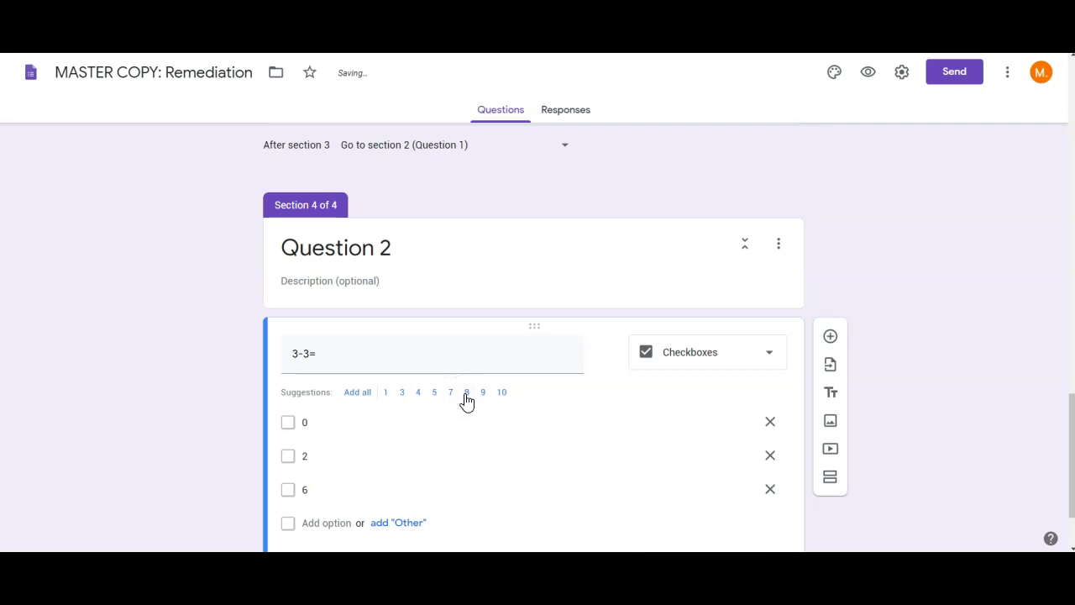
{"action": "left_click", "coordinate": [466, 392]}
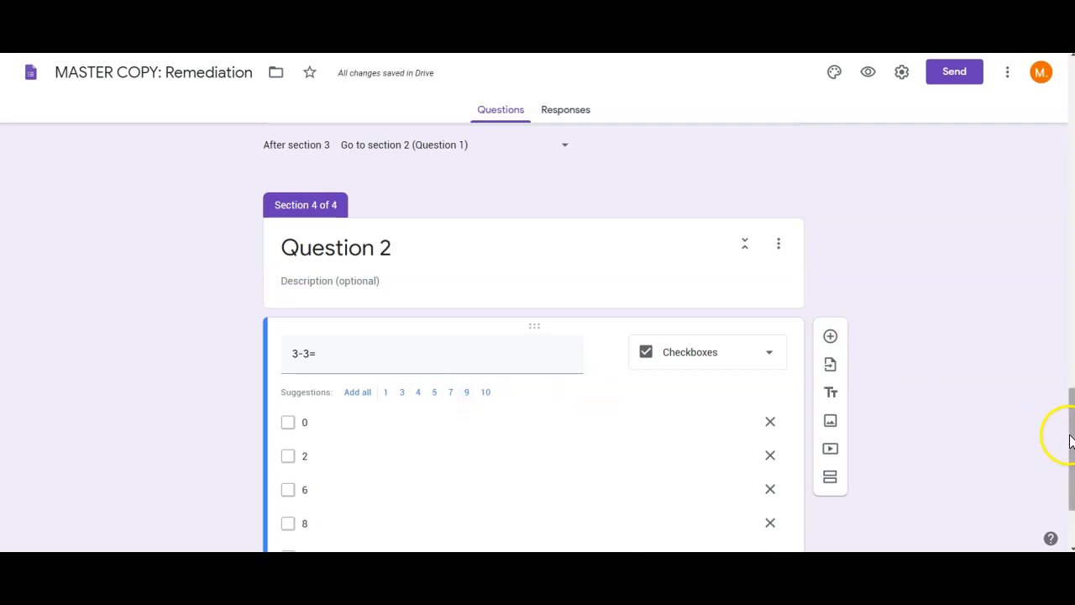
- Try response validation on the "3-3=" checkboxes with the Select exactly condition, leaving its number empty
{"action": "left_click_drag", "start_coordinate": [1071, 447], "coordinate": [1071, 482]}
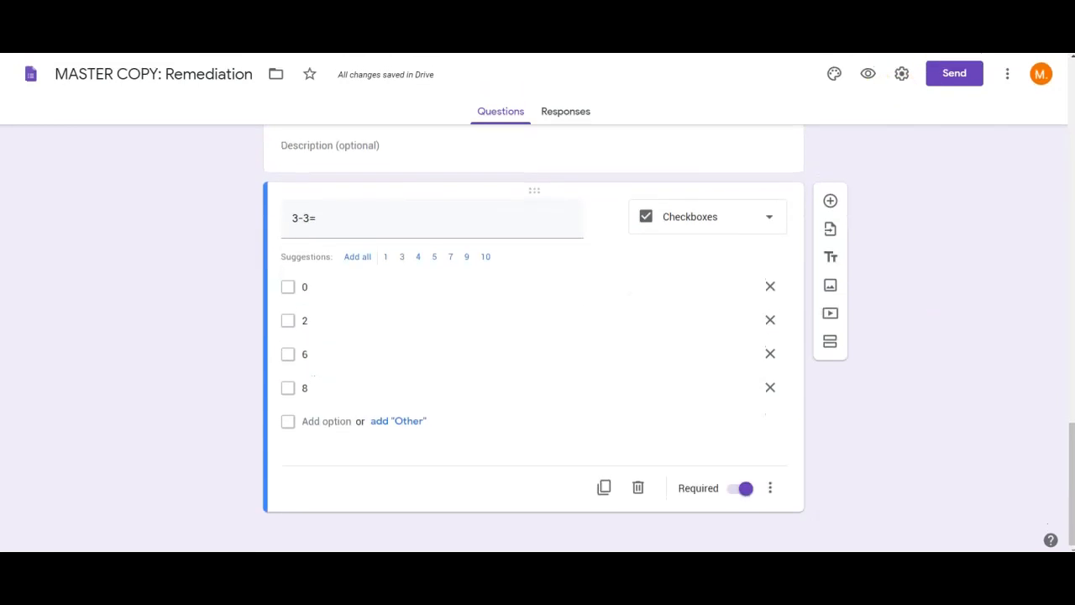
{"action": "left_click", "coordinate": [772, 475]}
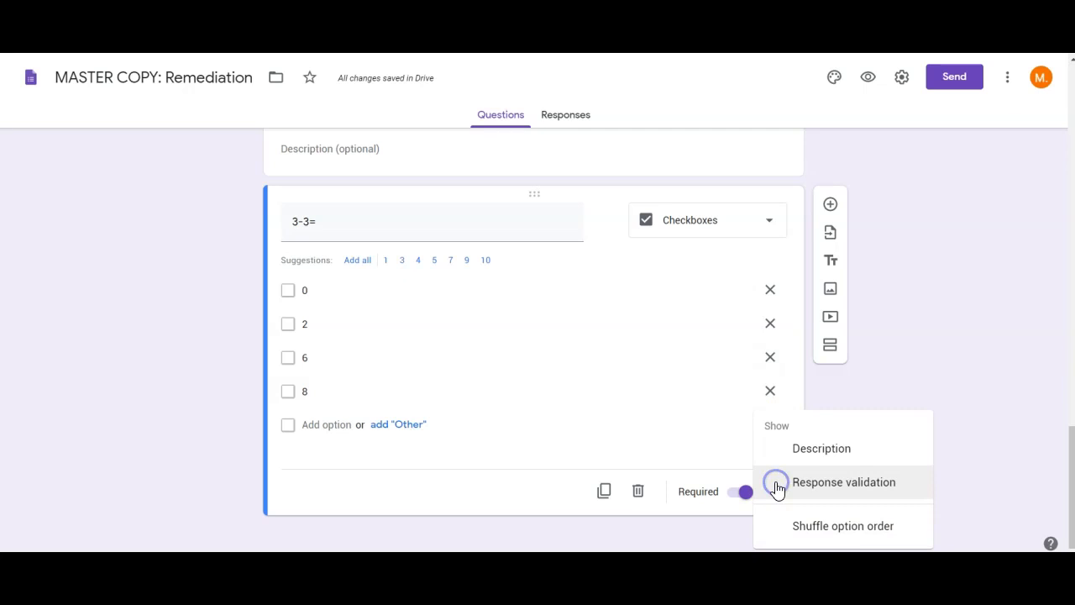
{"action": "left_click", "coordinate": [846, 489]}
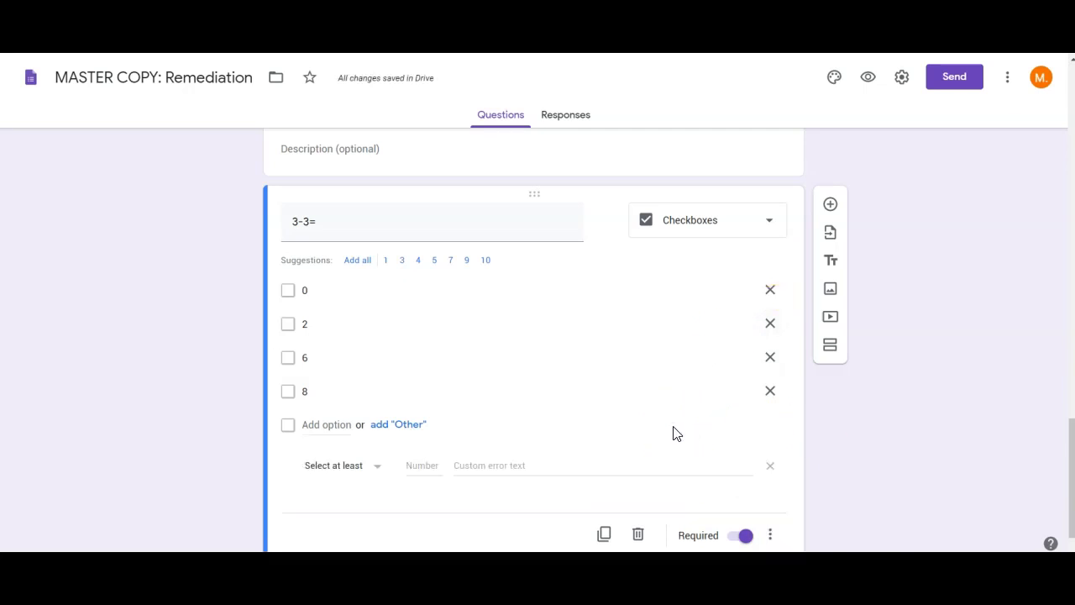
{"action": "left_click", "coordinate": [347, 470]}
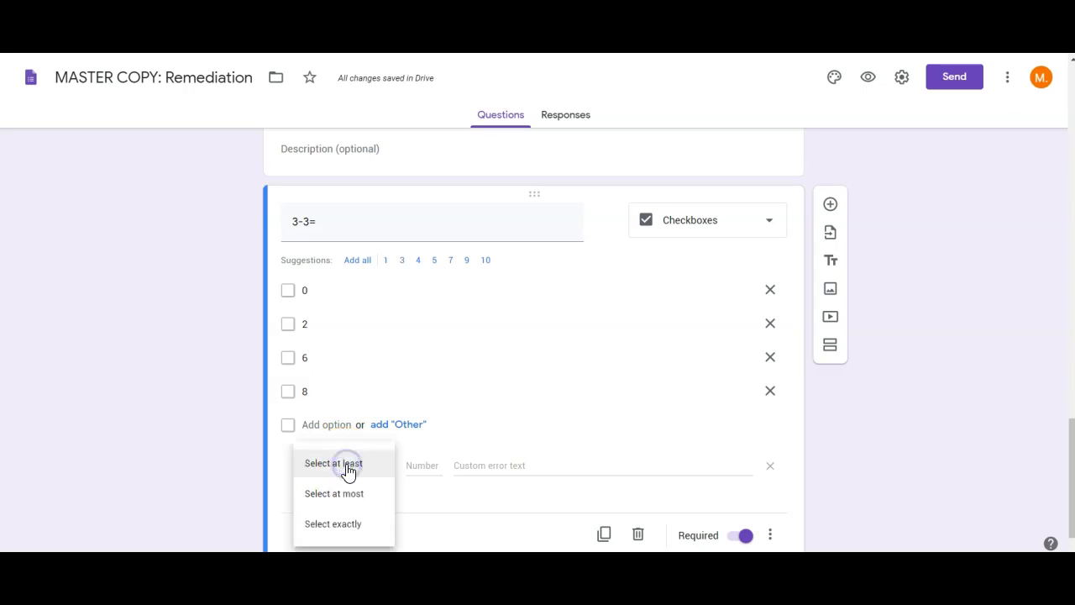
{"action": "left_click", "coordinate": [355, 528]}
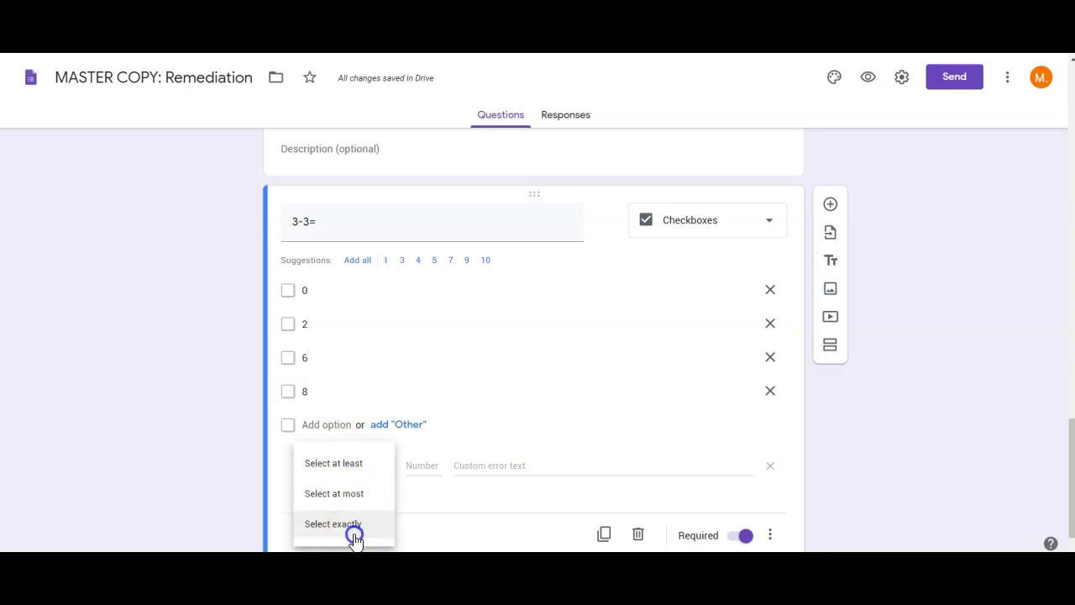
{"action": "left_click", "coordinate": [430, 468]}
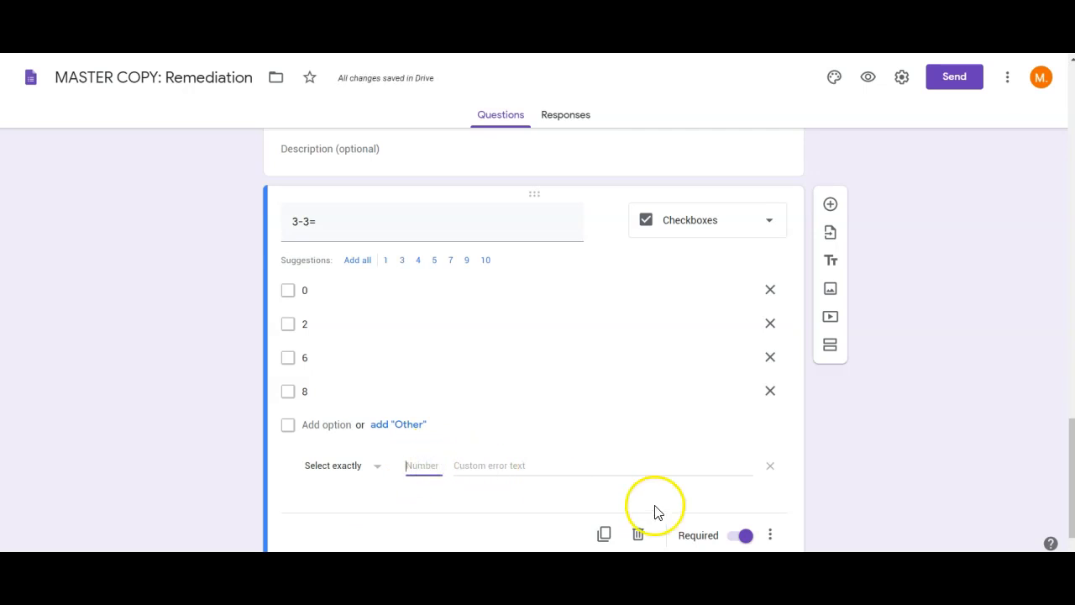
- Change the "3-3=" question to Multiple choice and enable section branching based on the answer
{"action": "left_click", "coordinate": [743, 237]}
{"action": "left_click", "coordinate": [698, 195]}
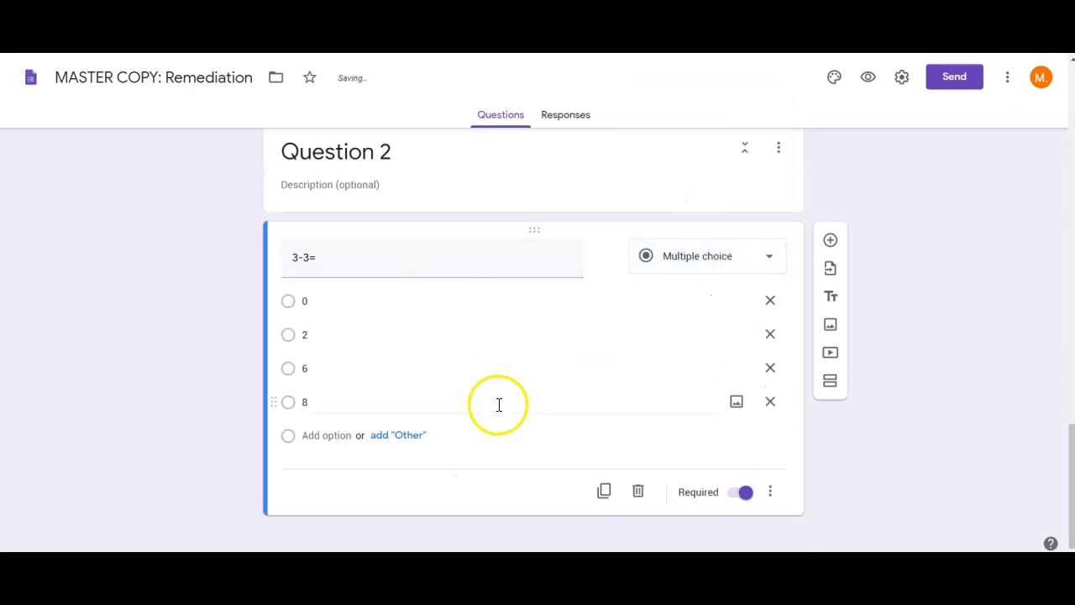
{"action": "left_click", "coordinate": [770, 492]}
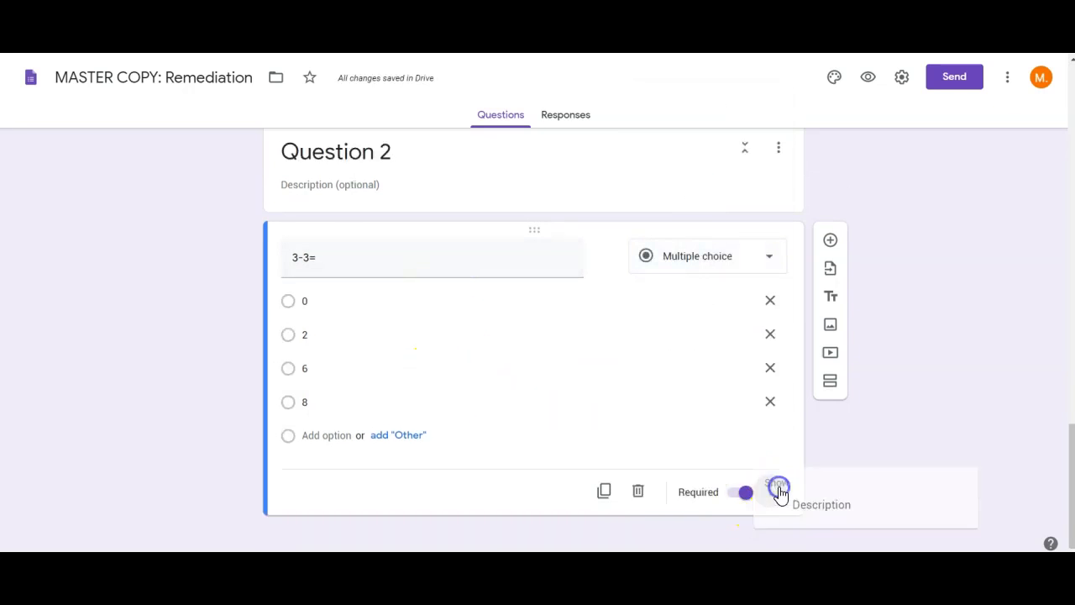
{"action": "left_click", "coordinate": [803, 498]}
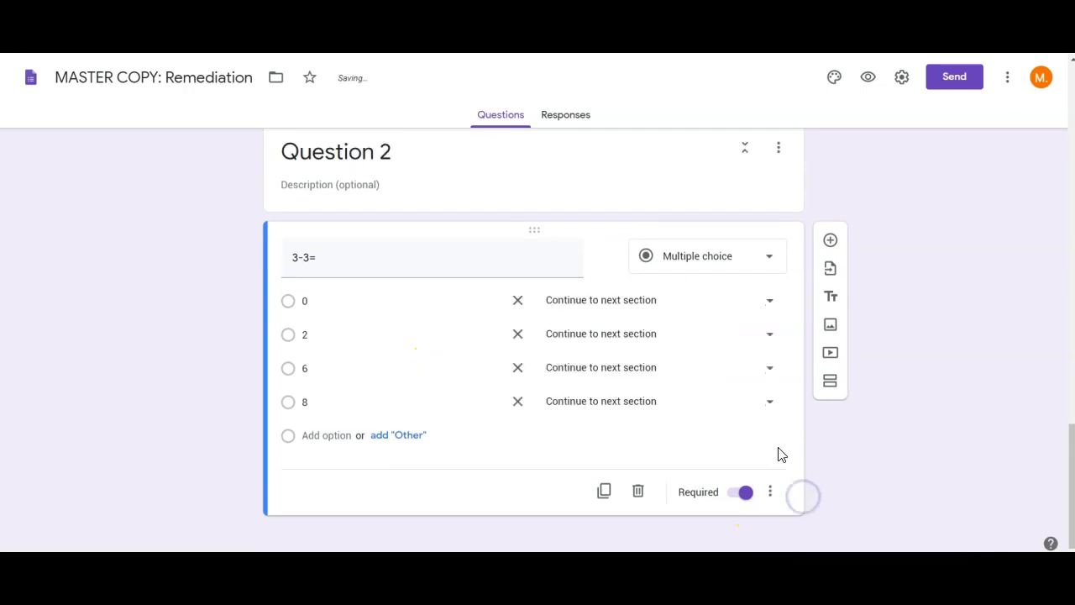
- Route answer 0 of "3-3=" to Submit form, and answers 2, 6 and 8 to section 3 (Question 1 Help)
{"action": "left_click", "coordinate": [655, 296]}
{"action": "left_click", "coordinate": [600, 468]}
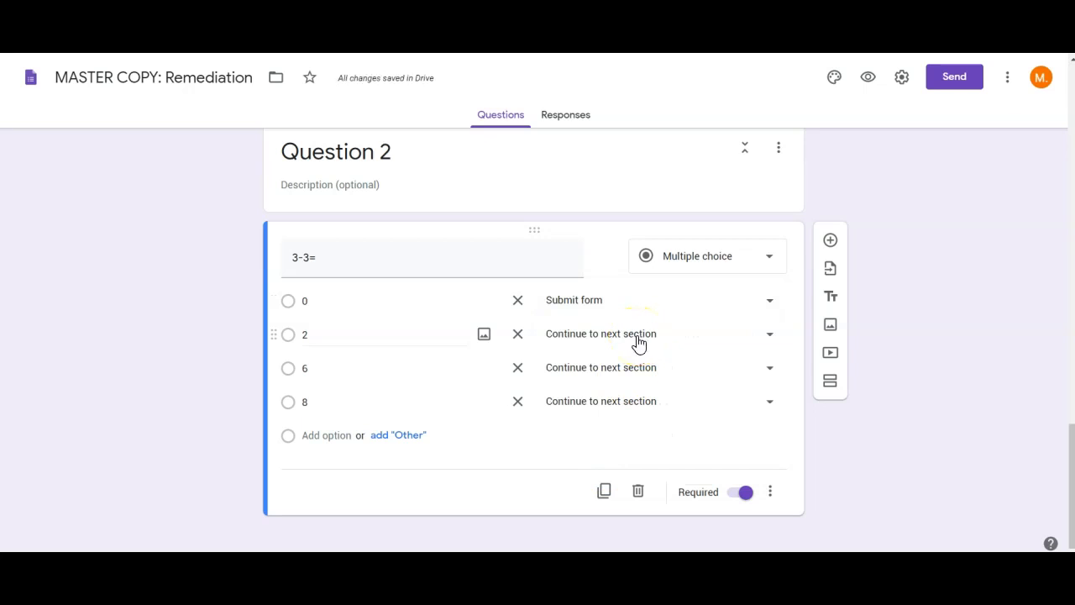
{"action": "left_click", "coordinate": [639, 343]}
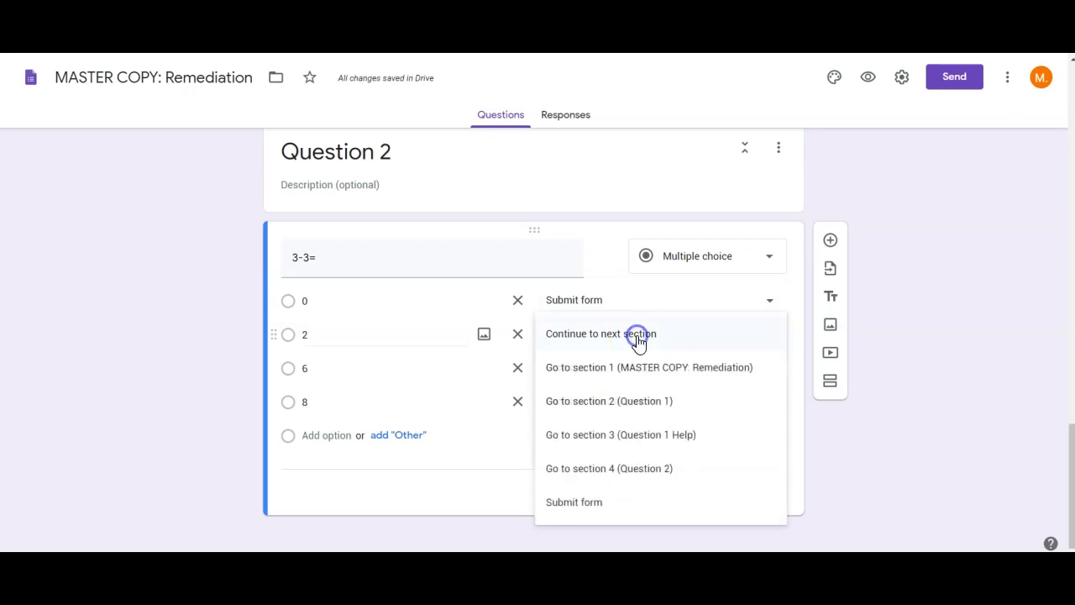
{"action": "left_click", "coordinate": [636, 434]}
{"action": "left_click", "coordinate": [678, 368]}
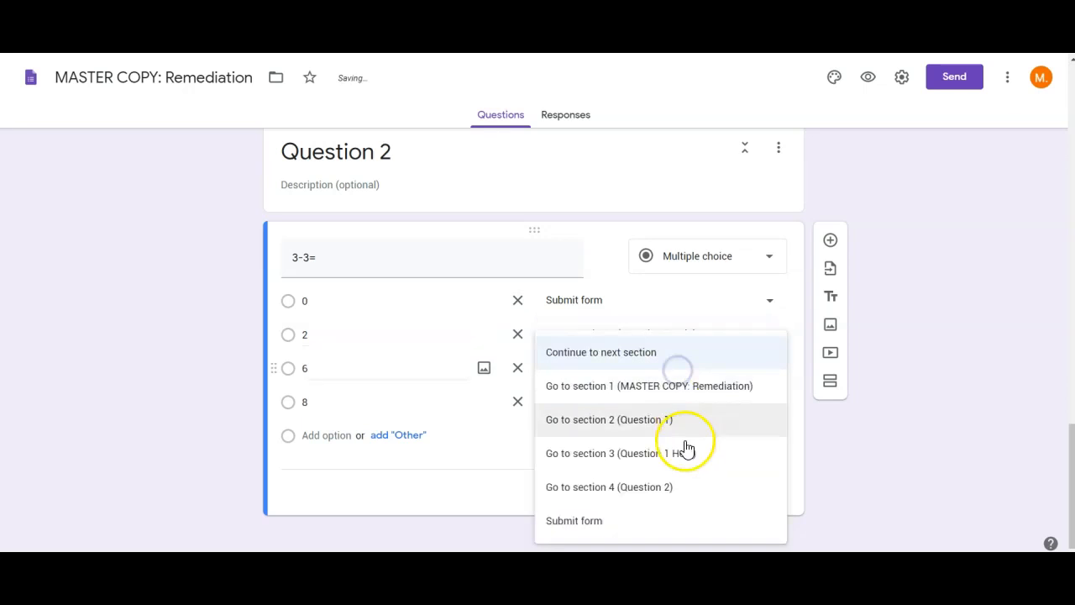
{"action": "left_click", "coordinate": [711, 402]}
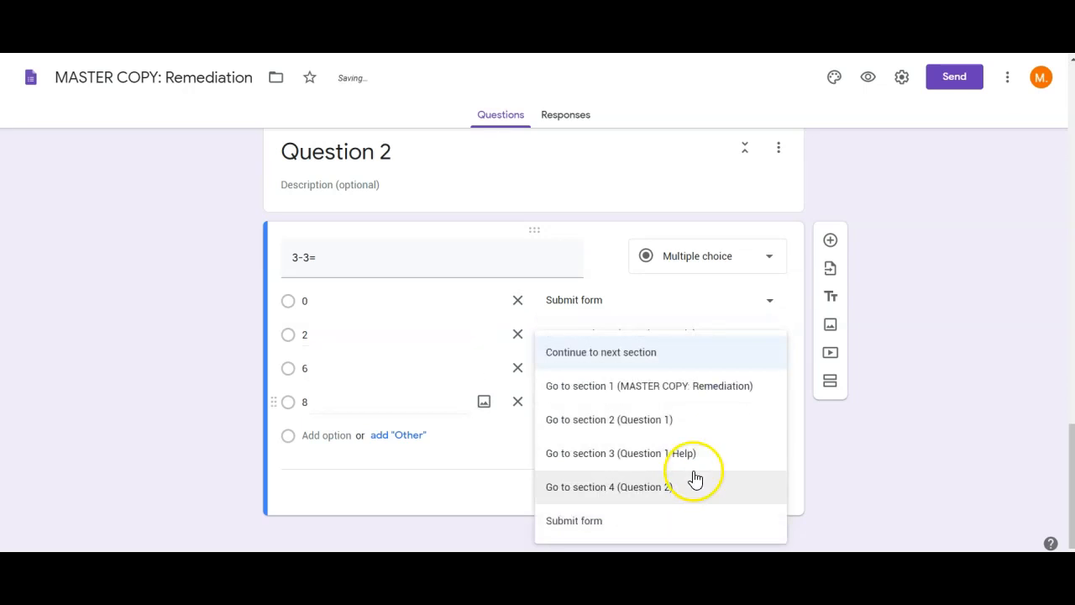
{"action": "left_click", "coordinate": [696, 458]}
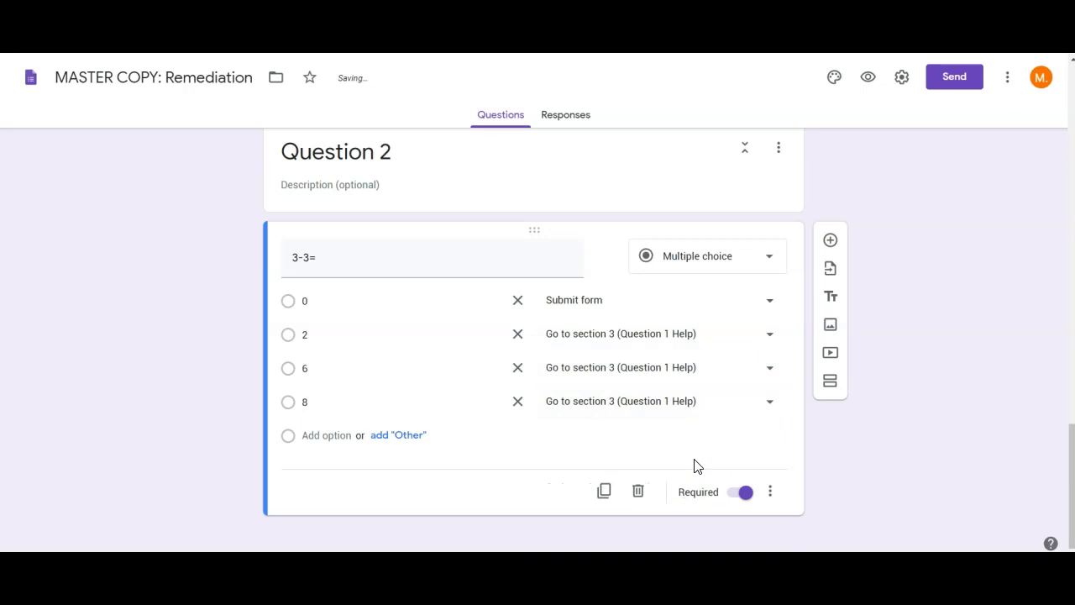